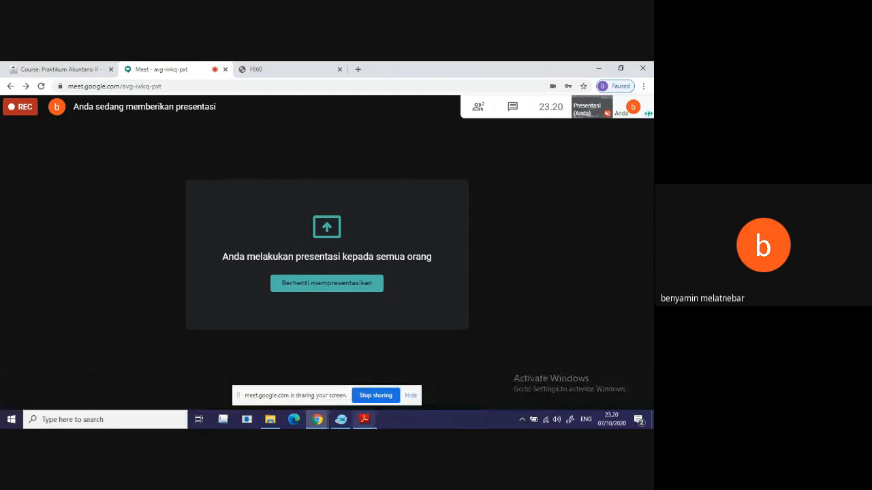
Switch to the assignment PDF in Adobe Reader and review the chart of accounts on page 3, covering both account columns.
{"action": "mouse_move", "coordinate": [373, 427]}
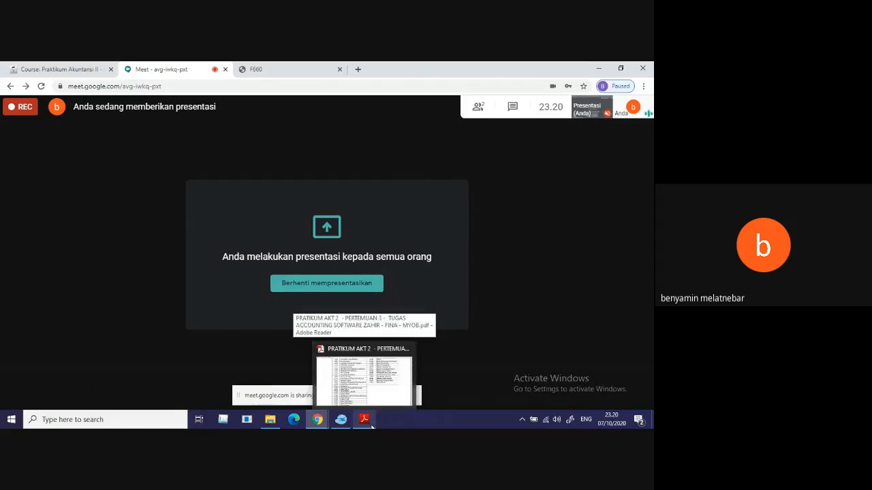
{"action": "left_click", "coordinate": [371, 426]}
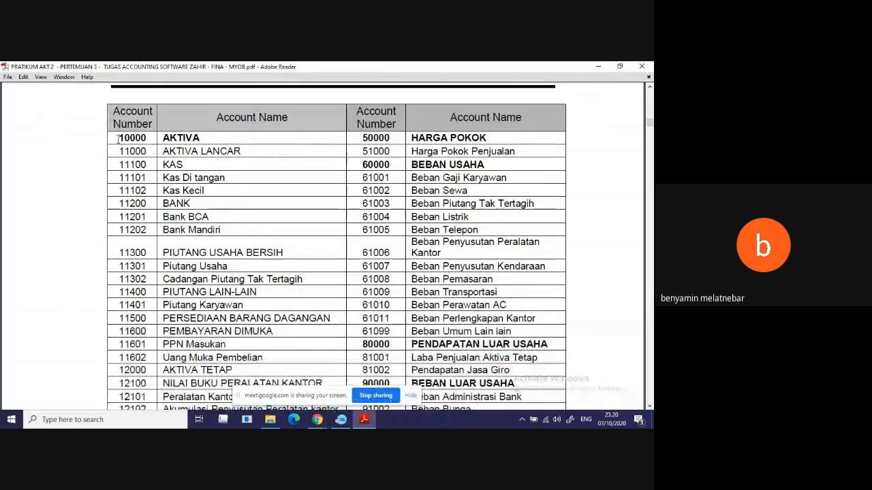
{"action": "scroll", "coordinate": [318, 237], "scroll_direction": "down", "scroll_amount": 3}
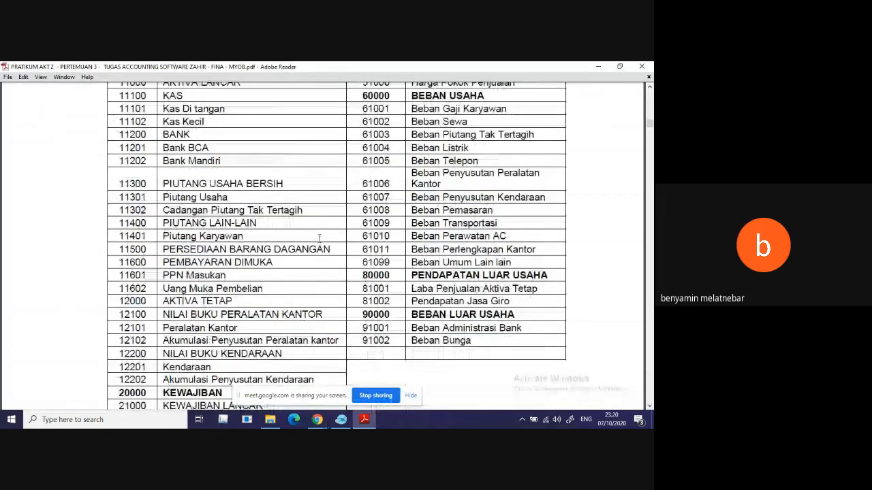
{"action": "scroll", "coordinate": [318, 238], "scroll_direction": "down", "scroll_amount": 2}
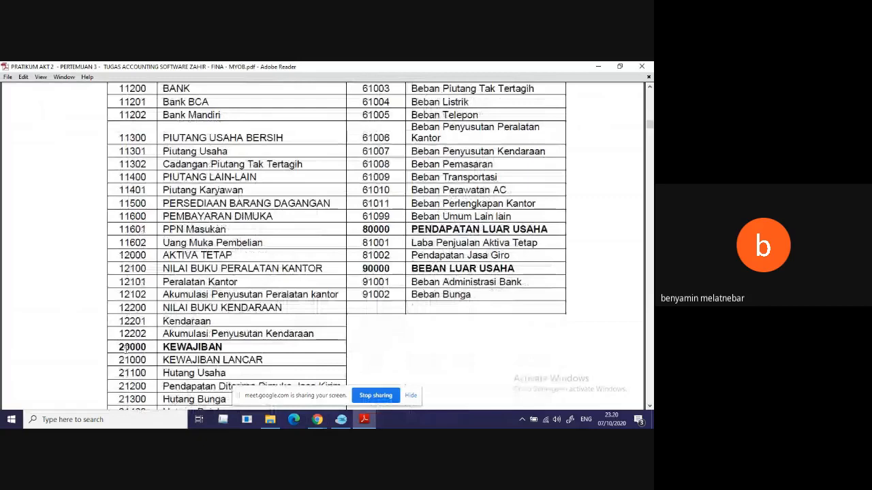
{"action": "scroll", "coordinate": [127, 349], "scroll_direction": "down", "scroll_amount": 1}
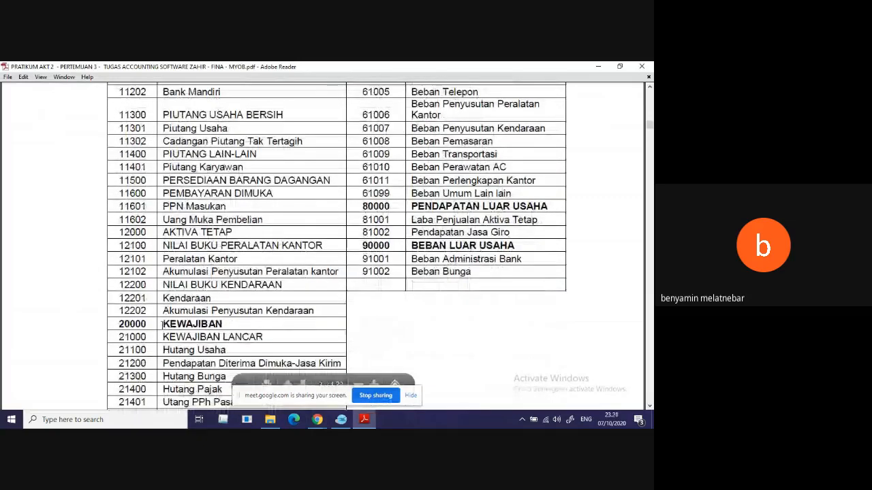
{"action": "scroll", "coordinate": [163, 317], "scroll_direction": "up", "scroll_amount": 7}
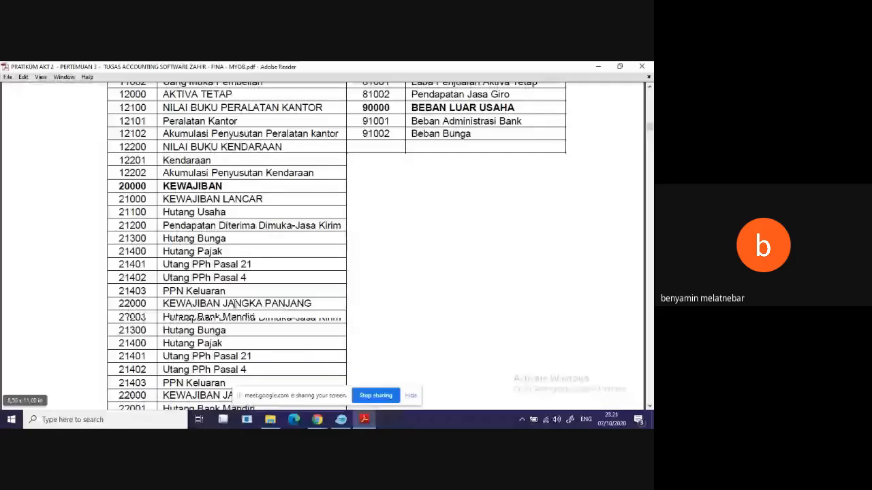
{"action": "scroll", "coordinate": [234, 304], "scroll_direction": "down", "scroll_amount": 3}
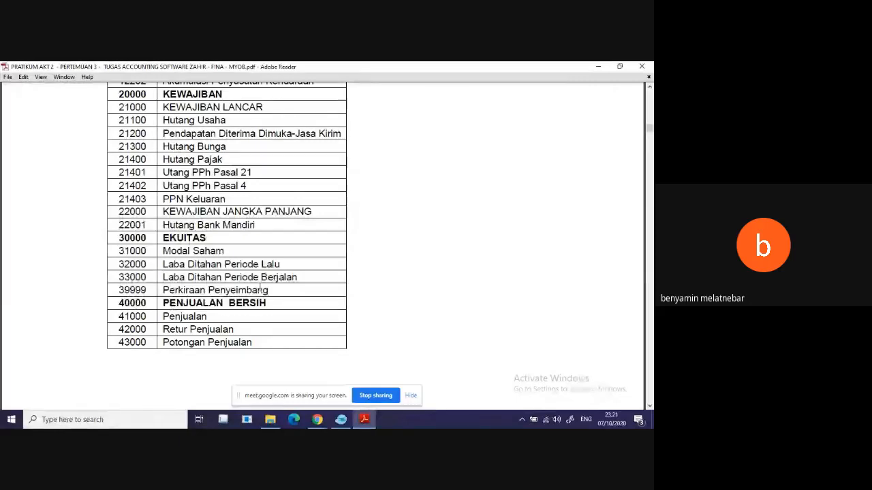
{"action": "scroll", "coordinate": [261, 286], "scroll_direction": "up", "scroll_amount": 3}
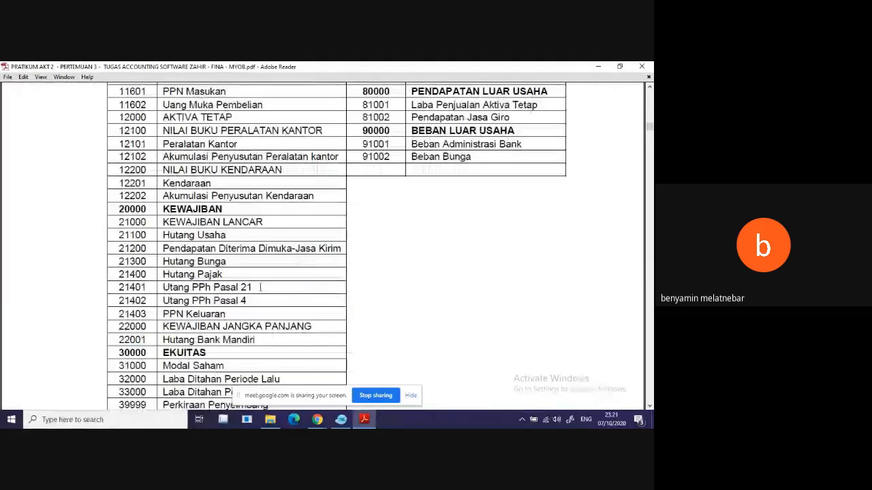
{"action": "scroll", "coordinate": [390, 160], "scroll_direction": "up", "scroll_amount": 6}
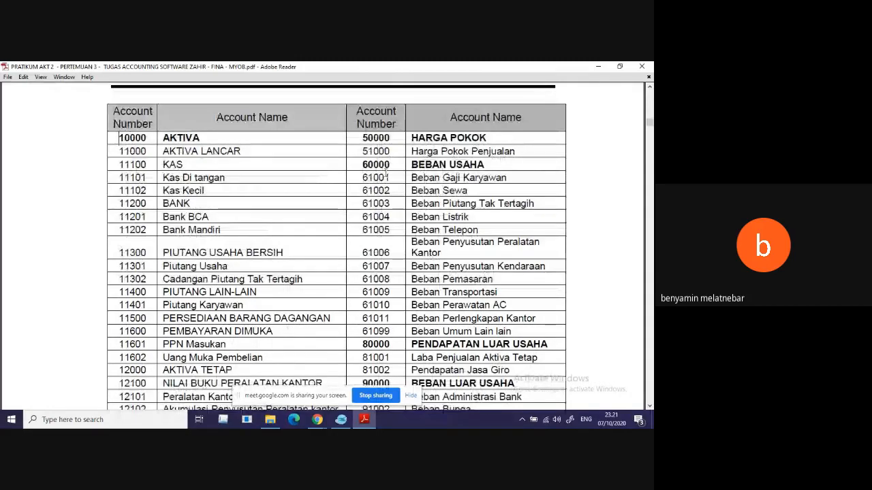
{"action": "scroll", "coordinate": [386, 176], "scroll_direction": "down", "scroll_amount": 1}
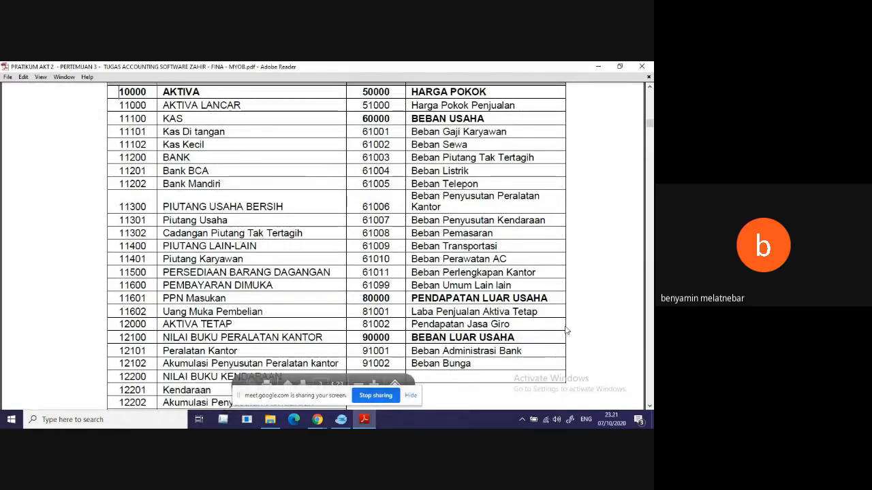
{"action": "scroll", "coordinate": [566, 331], "scroll_direction": "up", "scroll_amount": 1}
{"action": "scroll", "coordinate": [566, 331], "scroll_direction": "up", "scroll_amount": 1}
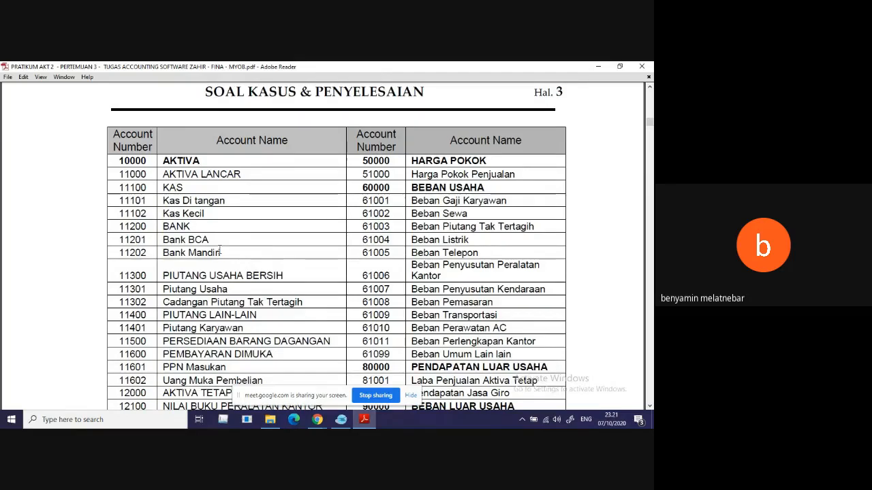
Read through the account groups on page 3 again, from AKTIVA through KEWAJIBAN and EKUITAS to PENJUALAN BERSIH.
{"action": "scroll", "coordinate": [225, 252], "scroll_direction": "down", "scroll_amount": 1}
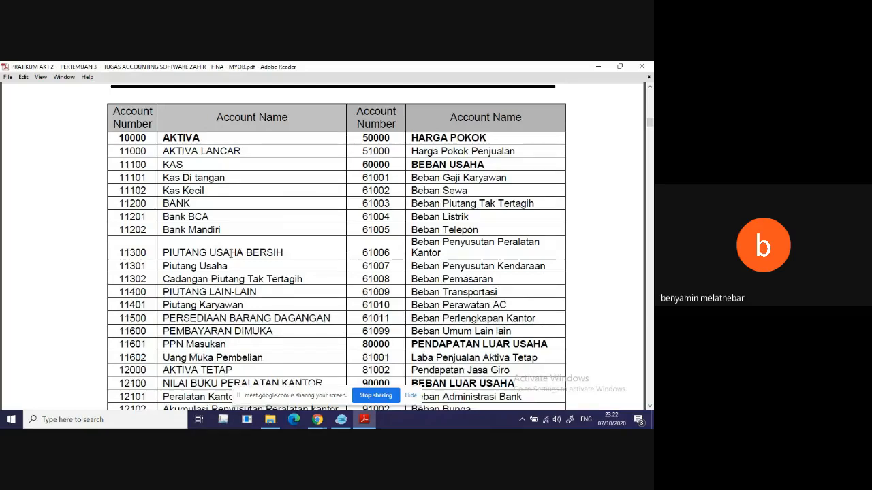
{"action": "scroll", "coordinate": [231, 254], "scroll_direction": "down", "scroll_amount": 1}
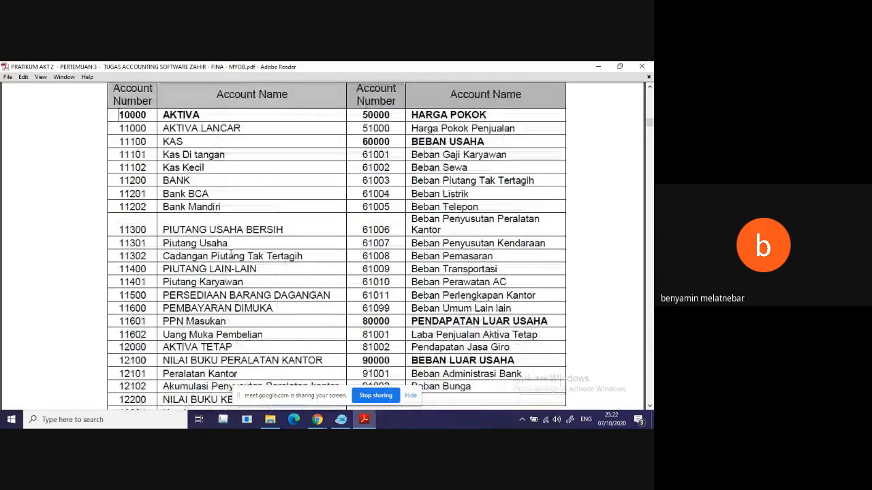
{"action": "scroll", "coordinate": [231, 254], "scroll_direction": "down", "scroll_amount": 3}
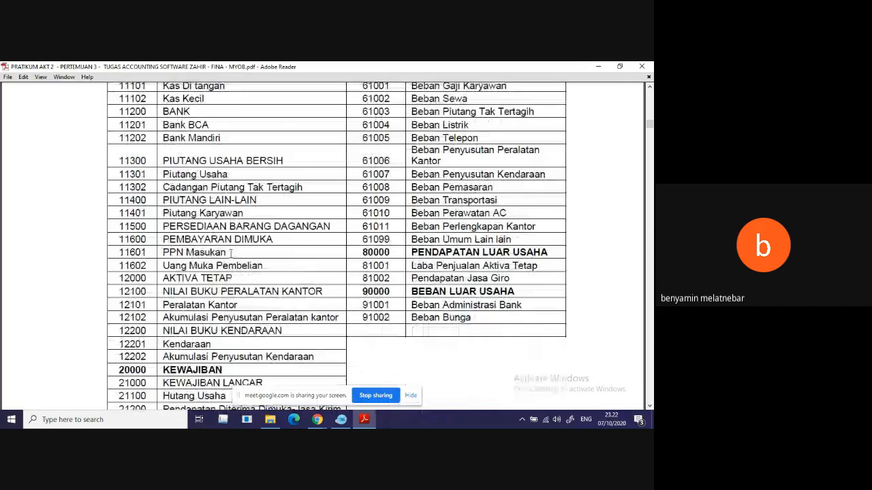
{"action": "scroll", "coordinate": [231, 253], "scroll_direction": "down", "scroll_amount": 3}
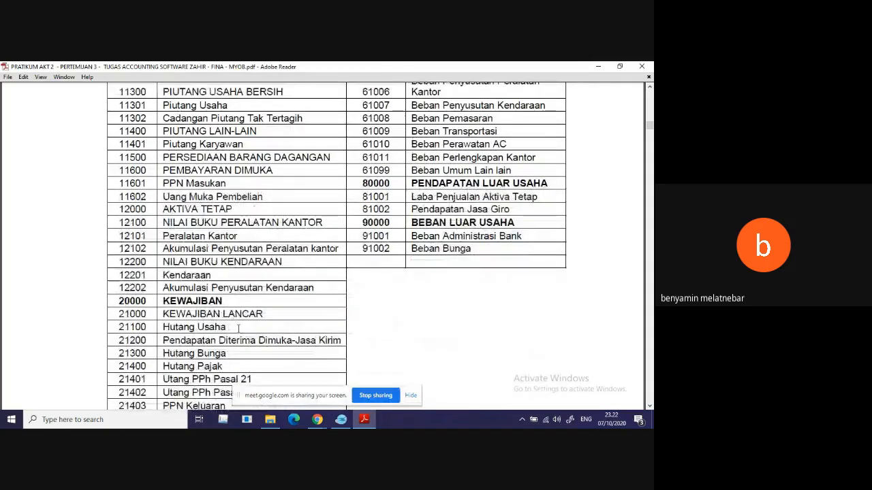
{"action": "scroll", "coordinate": [238, 329], "scroll_direction": "down", "scroll_amount": 1}
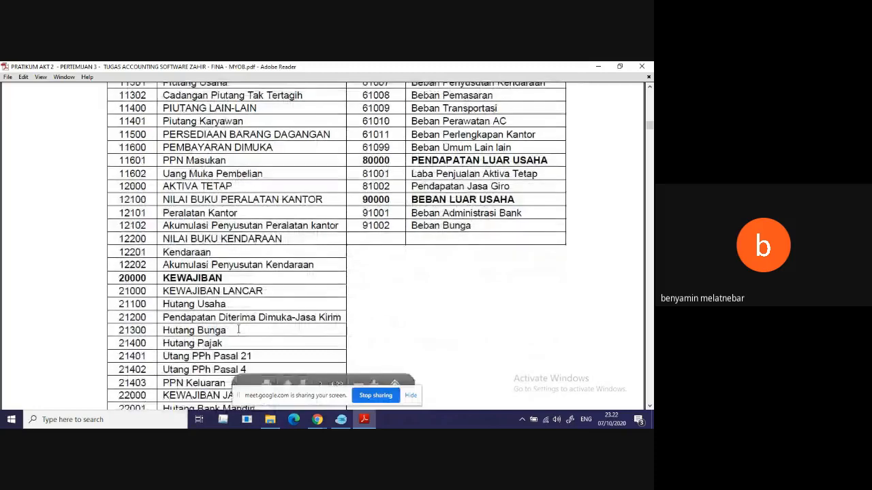
{"action": "scroll", "coordinate": [238, 329], "scroll_direction": "down", "scroll_amount": 1}
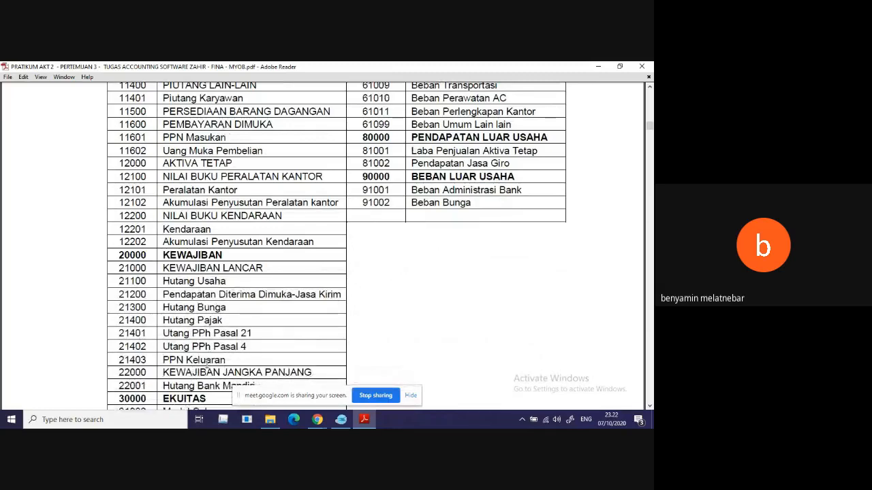
{"action": "scroll", "coordinate": [206, 365], "scroll_direction": "down", "scroll_amount": 2}
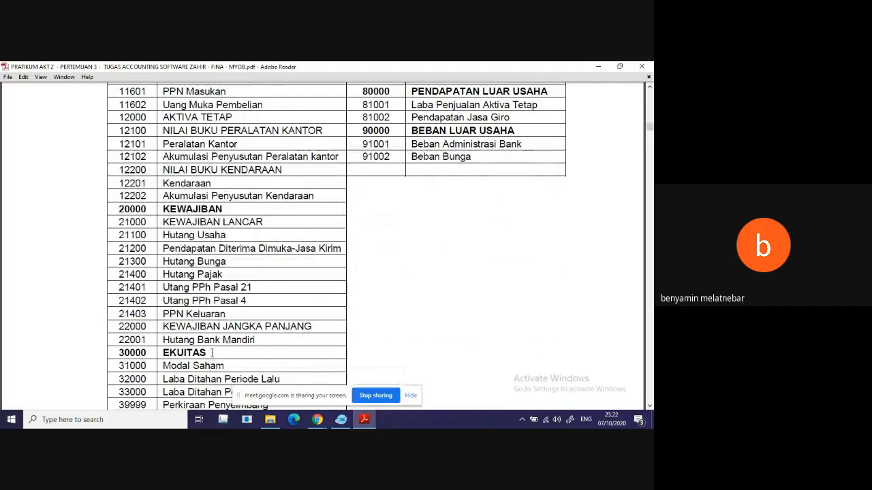
{"action": "left_click", "coordinate": [212, 353]}
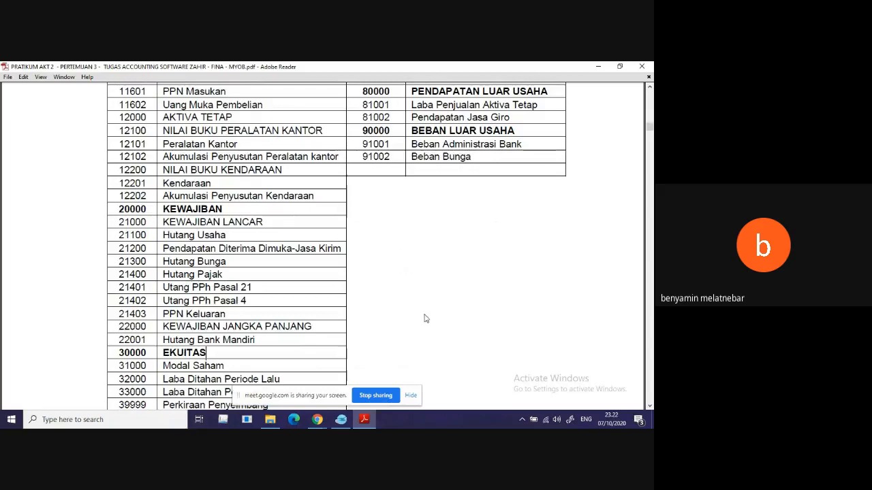
{"action": "scroll", "coordinate": [445, 307], "scroll_direction": "up", "scroll_amount": 1}
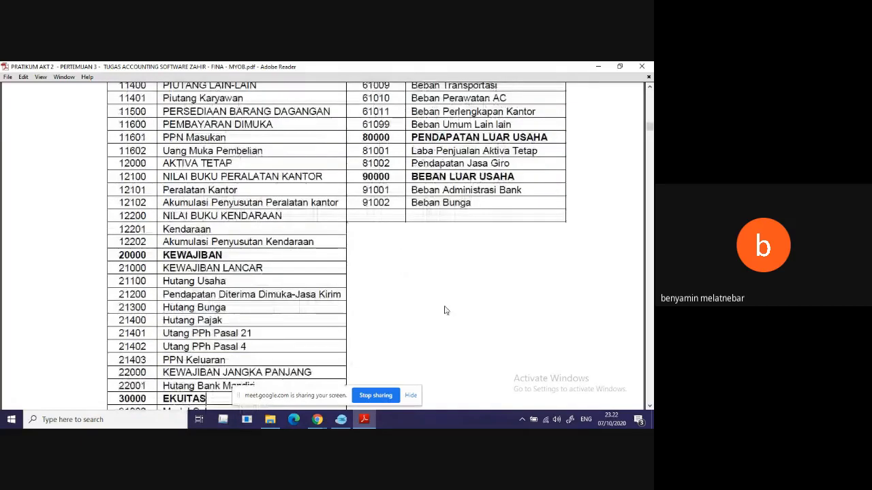
{"action": "scroll", "coordinate": [446, 310], "scroll_direction": "up", "scroll_amount": 3}
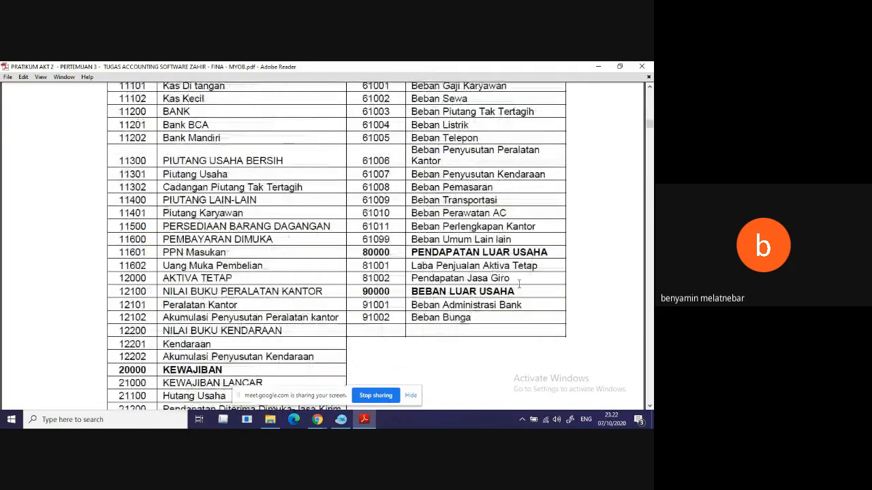
{"action": "scroll", "coordinate": [519, 289], "scroll_direction": "down", "scroll_amount": 2}
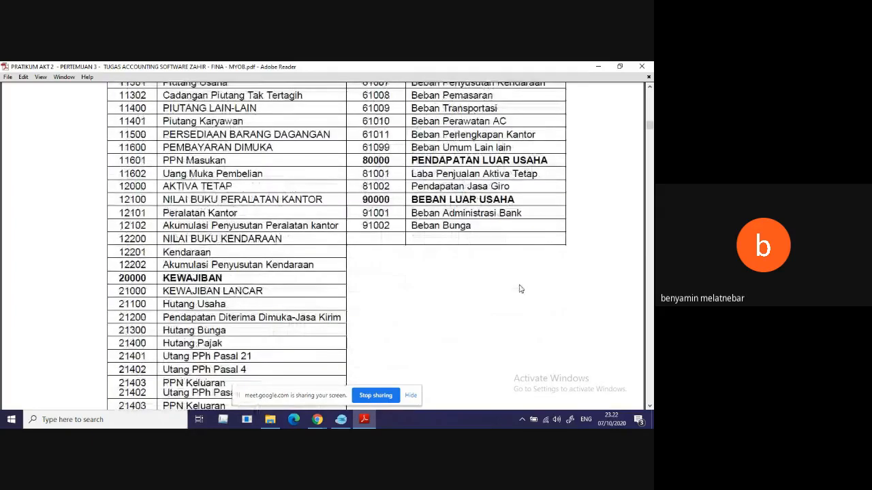
{"action": "scroll", "coordinate": [519, 289], "scroll_direction": "down", "scroll_amount": 6}
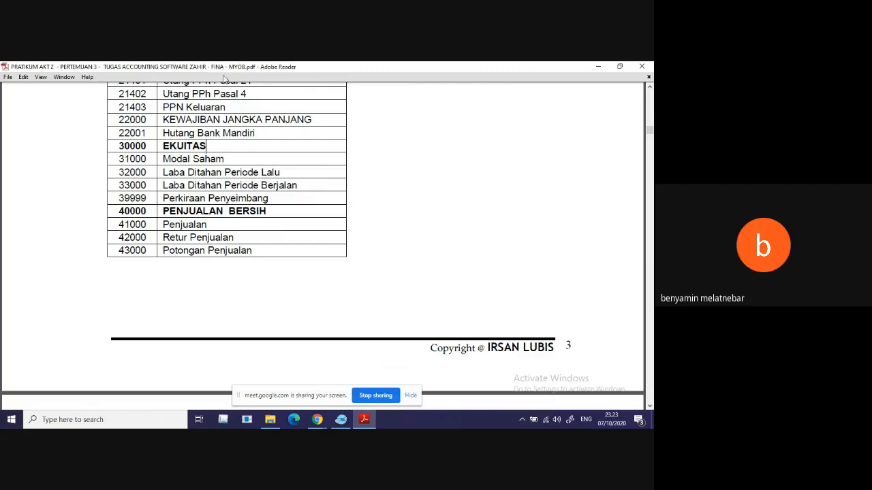
Examine PT. FADALI FURNITUR's trial balance on page 4, selecting text in its date line and in the Kas Ditangan debit amount.
{"action": "scroll", "coordinate": [242, 183], "scroll_direction": "down", "scroll_amount": 1}
{"action": "scroll", "coordinate": [242, 184], "scroll_direction": "down", "scroll_amount": 5}
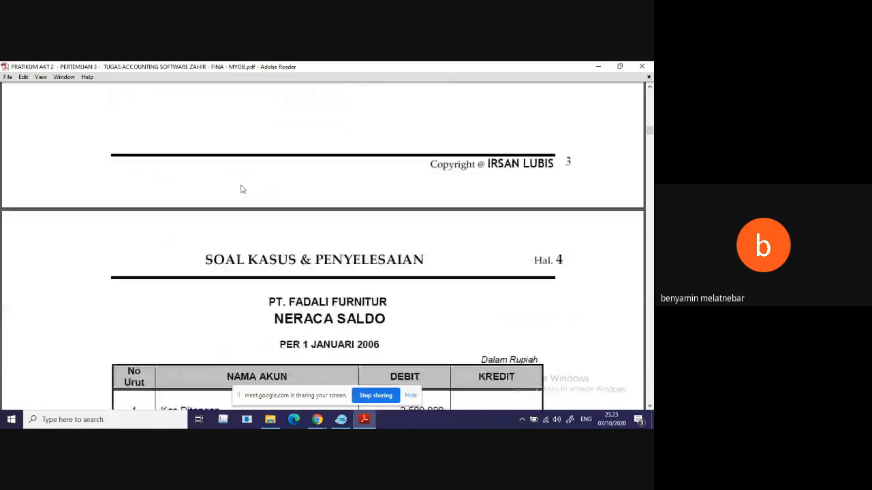
{"action": "scroll", "coordinate": [242, 189], "scroll_direction": "down", "scroll_amount": 4}
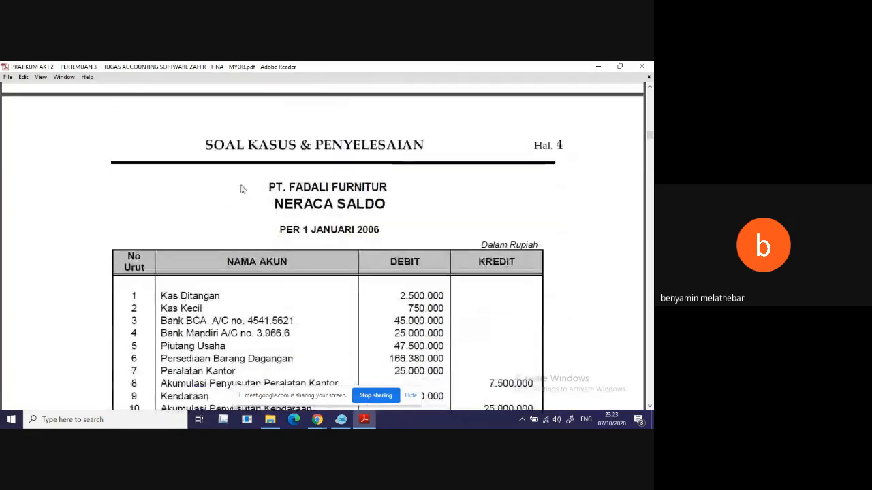
{"action": "scroll", "coordinate": [242, 189], "scroll_direction": "down", "scroll_amount": 2}
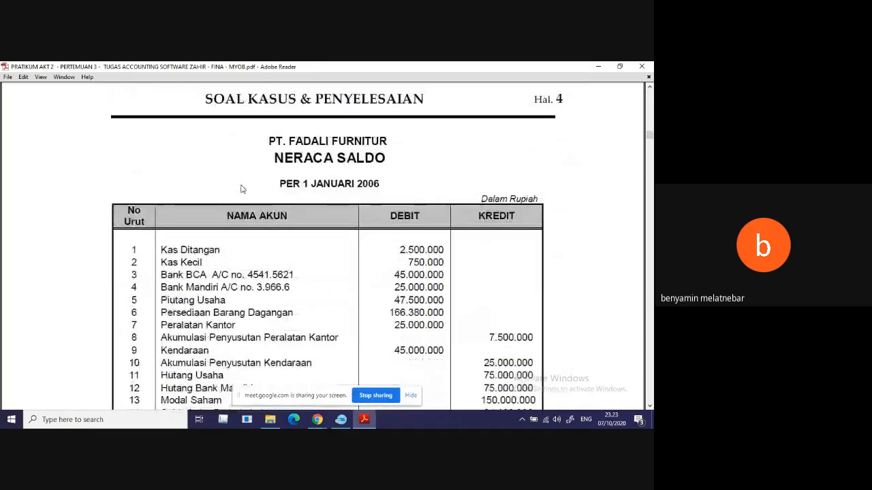
{"action": "scroll", "coordinate": [241, 189], "scroll_direction": "down", "scroll_amount": 1}
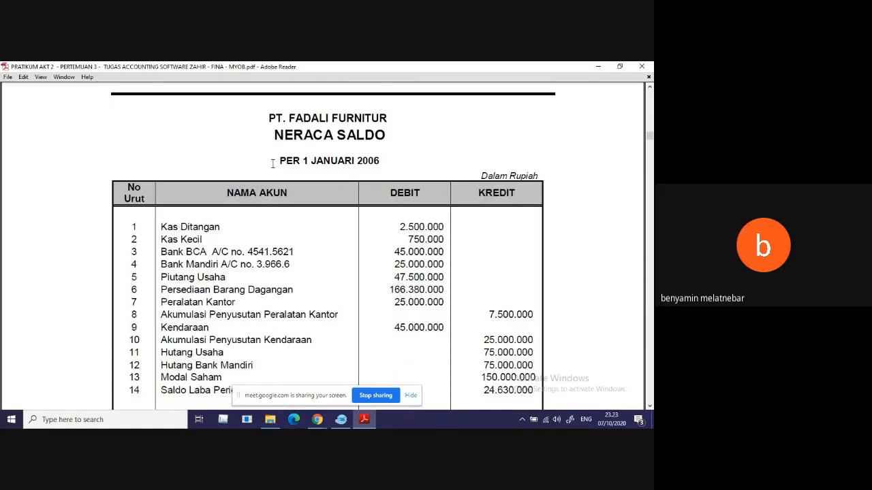
{"action": "left_click_drag", "start_coordinate": [276, 162], "coordinate": [338, 169]}
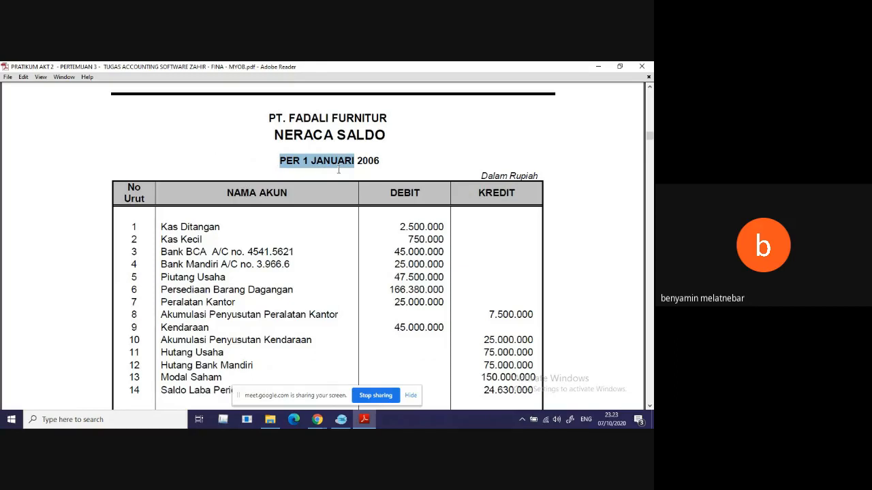
{"action": "scroll", "coordinate": [339, 229], "scroll_direction": "down", "scroll_amount": 1}
{"action": "left_click", "coordinate": [324, 138]}
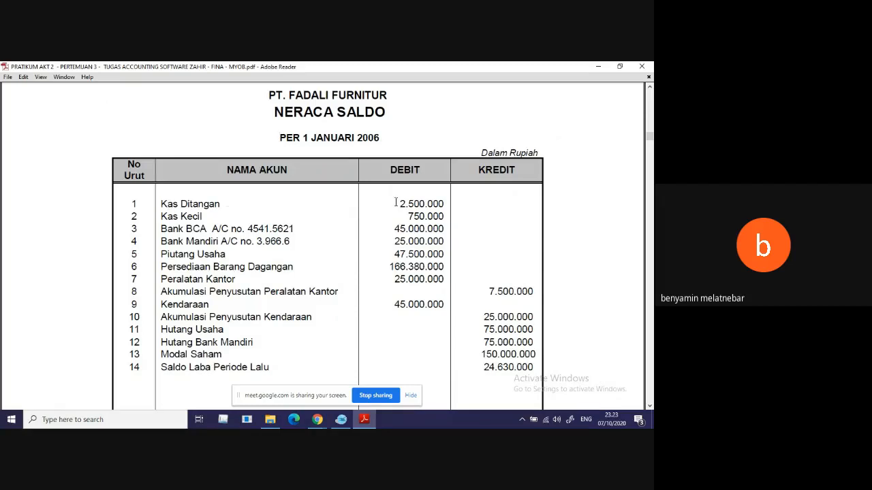
{"action": "left_click_drag", "start_coordinate": [396, 202], "coordinate": [428, 204]}
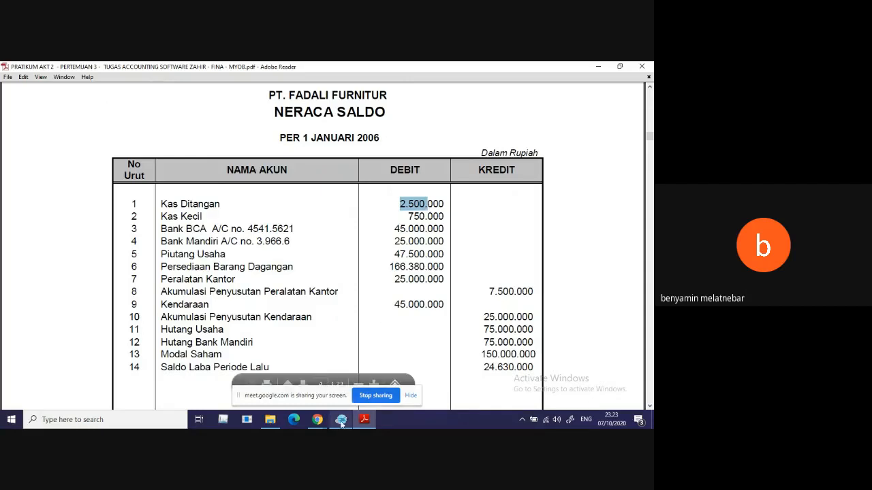
Switch to FINA and start opening an existing company, bringing up the file browser for its company file.
{"action": "mouse_move", "coordinate": [342, 423]}
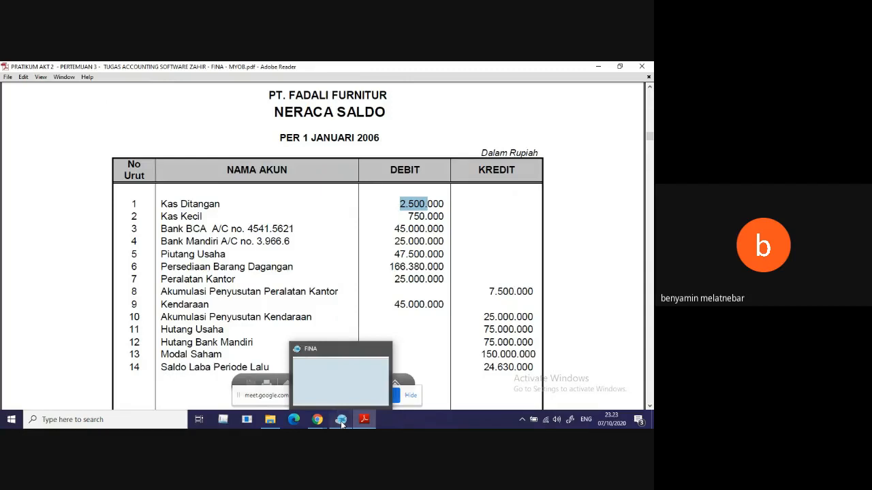
{"action": "left_click", "coordinate": [342, 421]}
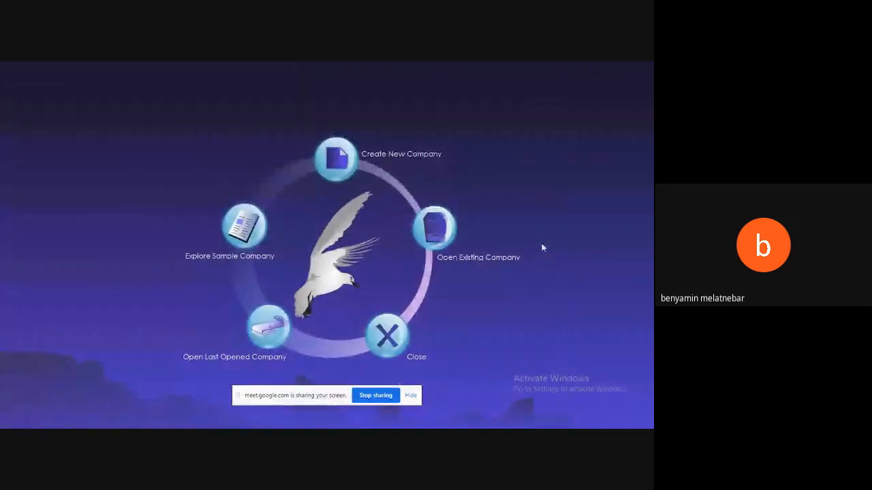
{"action": "left_click", "coordinate": [440, 220]}
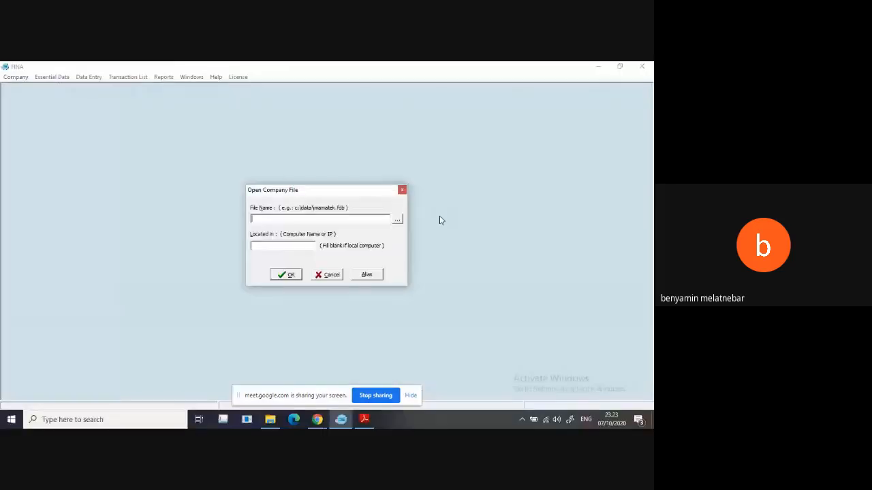
{"action": "left_click", "coordinate": [399, 220]}
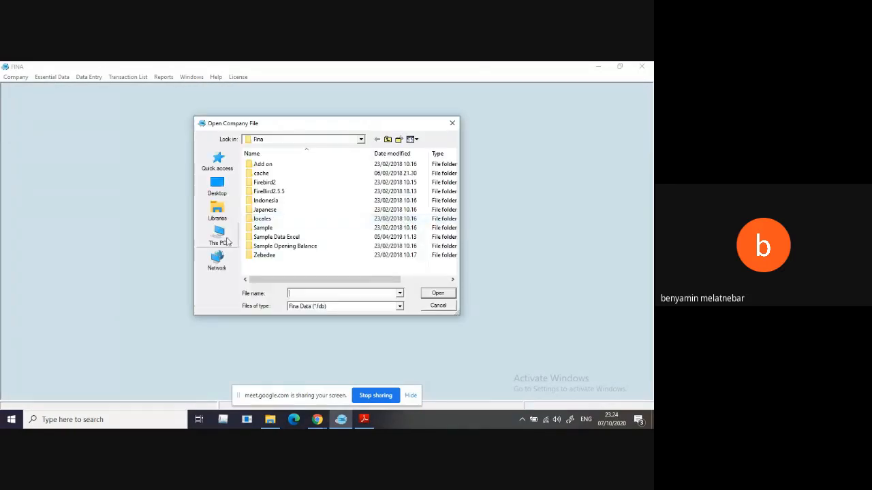
Browse to the SysWOW64 folder inside the Windows folder on Local Disk (C:).
{"action": "left_click", "coordinate": [227, 240]}
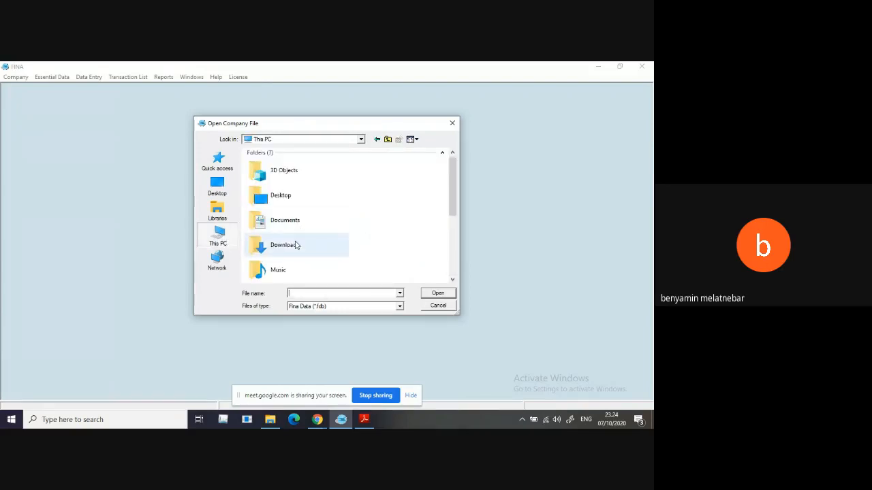
{"action": "scroll", "coordinate": [296, 245], "scroll_direction": "down", "scroll_amount": 5}
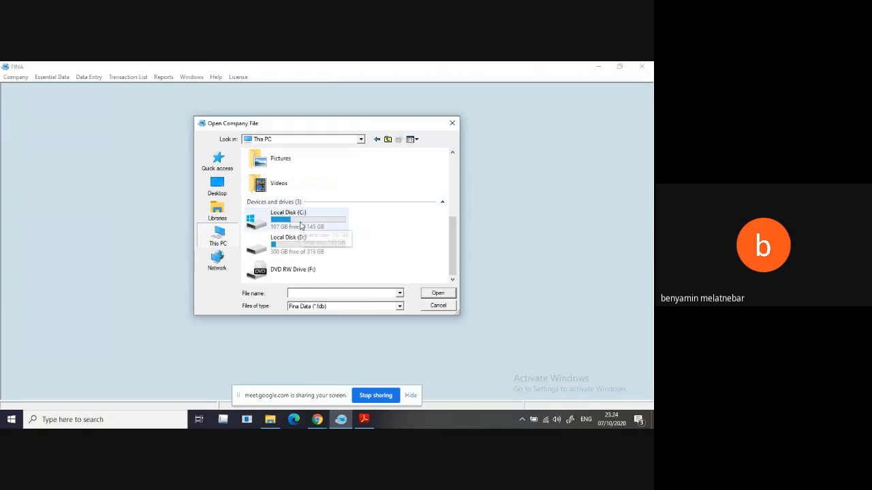
{"action": "double_click", "coordinate": [301, 226]}
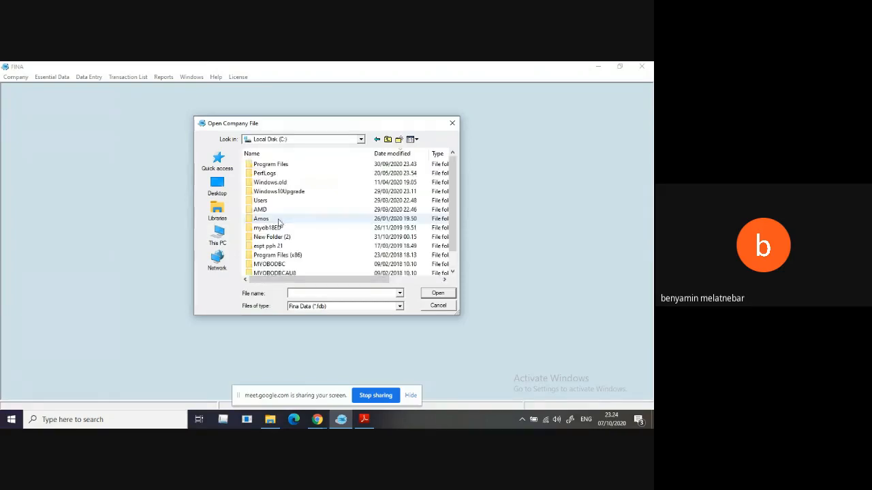
{"action": "scroll", "coordinate": [279, 223], "scroll_direction": "down", "scroll_amount": 1}
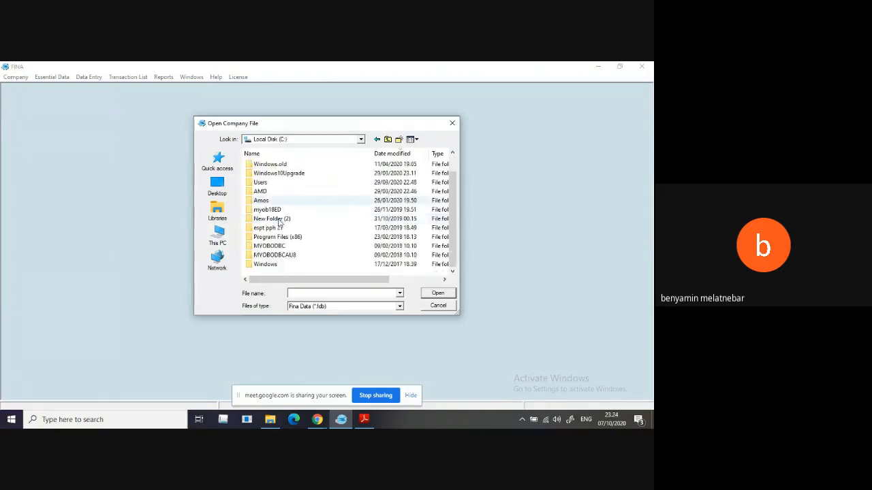
{"action": "double_click", "coordinate": [279, 265]}
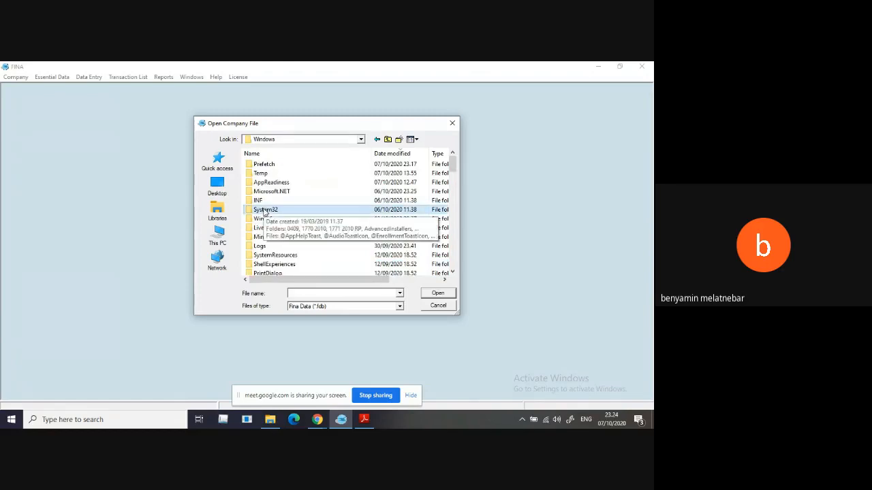
{"action": "key", "text": "s"}
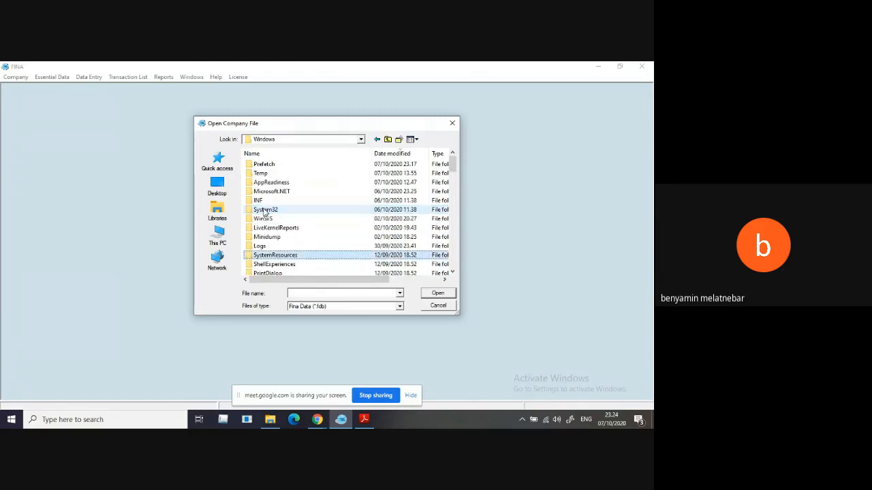
{"action": "key", "text": "w"}
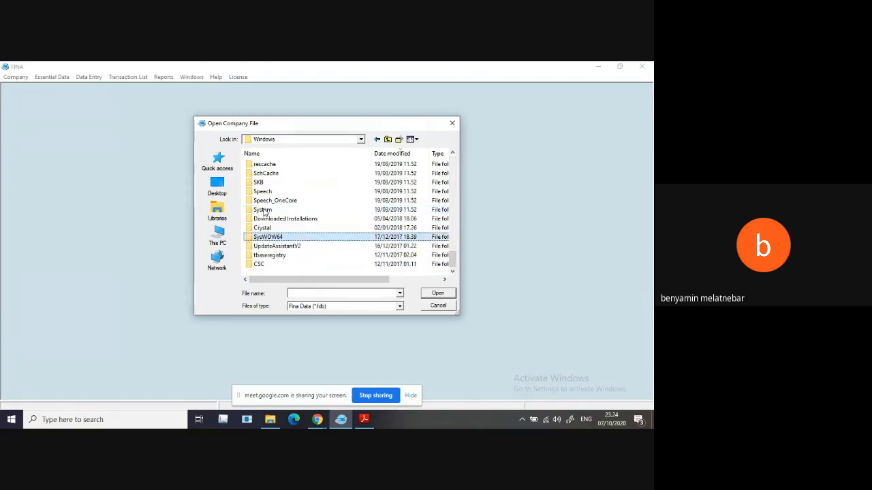
{"action": "double_click", "coordinate": [352, 237]}
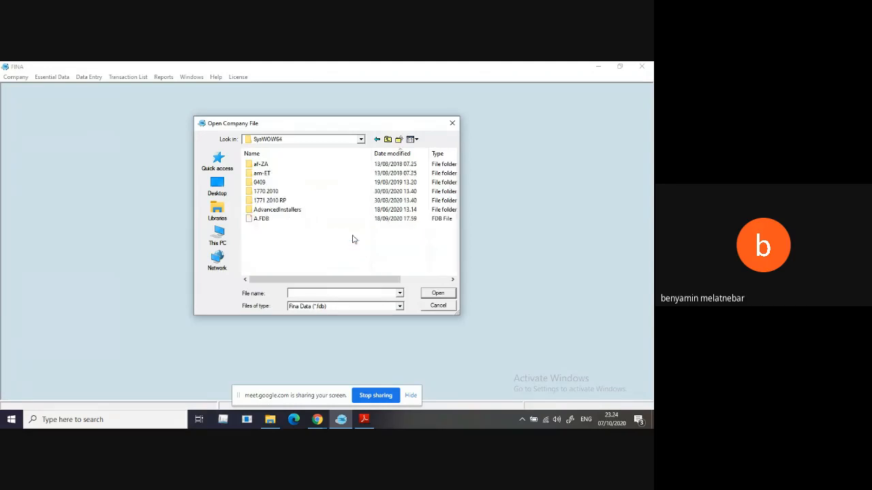
Show all file types in the folder and open the company file PT. FADALI FURNITUR GLOBAL.
{"action": "left_click", "coordinate": [327, 305]}
{"action": "left_click", "coordinate": [302, 317]}
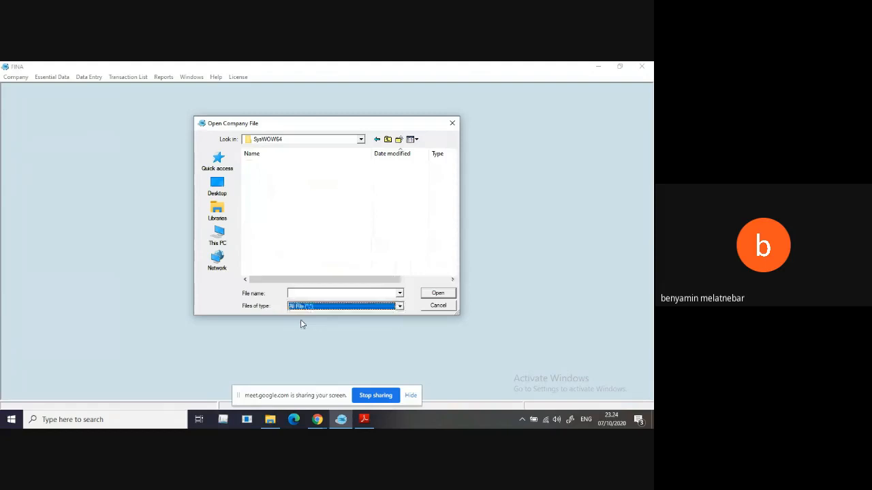
{"action": "left_click_drag", "start_coordinate": [452, 163], "coordinate": [452, 266]}
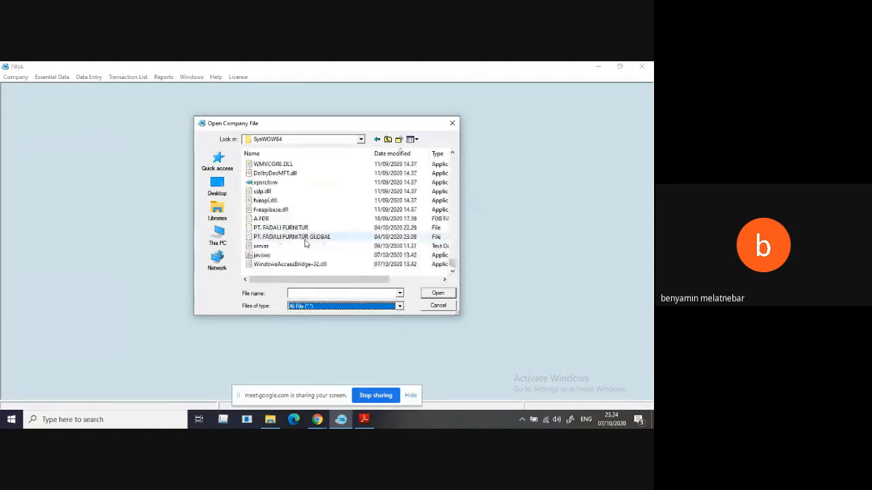
{"action": "left_click", "coordinate": [304, 237]}
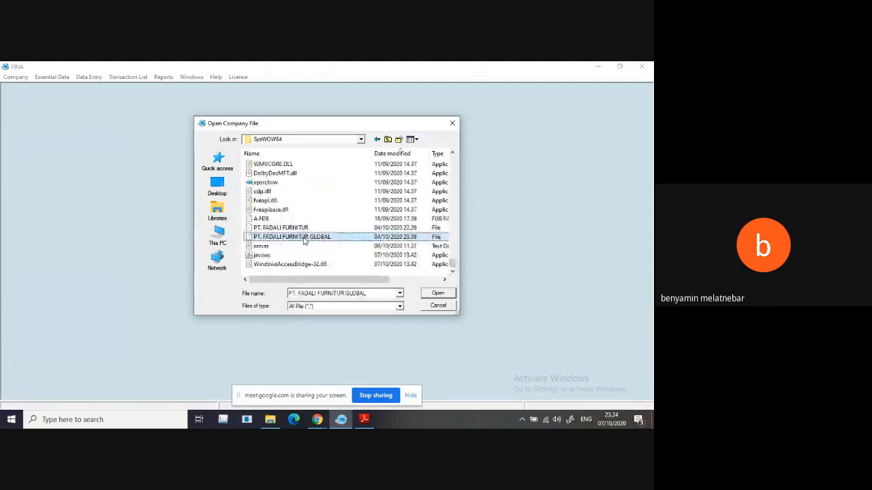
{"action": "left_click", "coordinate": [449, 297]}
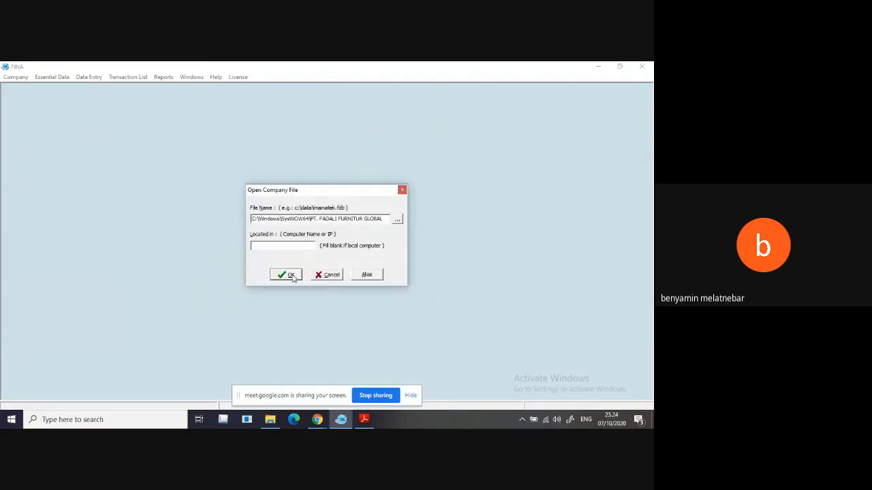
{"action": "left_click", "coordinate": [292, 275]}
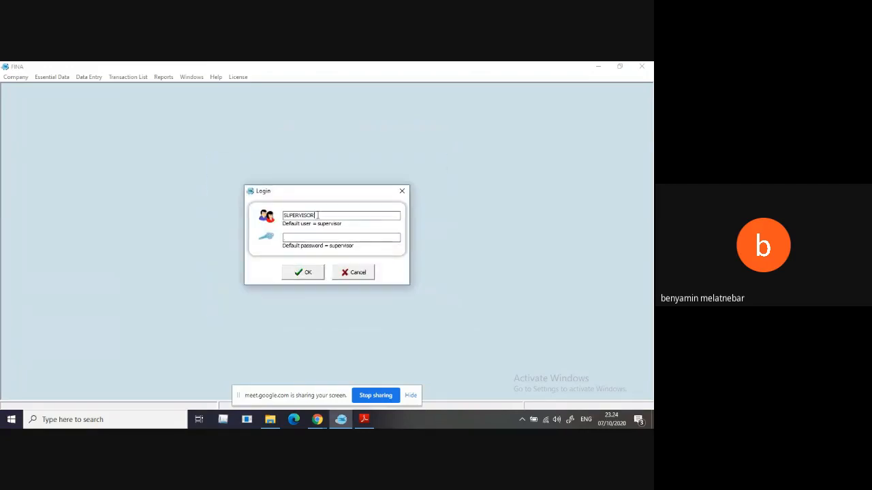
Paste the account password into the login form, log in with the prefilled user name and dismiss the error message.
{"action": "double_click", "coordinate": [304, 215]}
{"action": "right_click", "coordinate": [304, 215]}
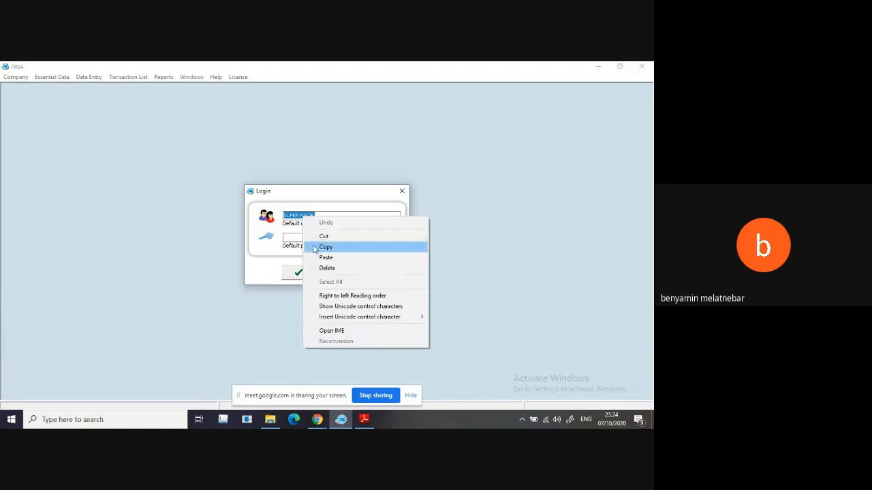
{"action": "left_click", "coordinate": [320, 247]}
{"action": "left_click", "coordinate": [297, 237]}
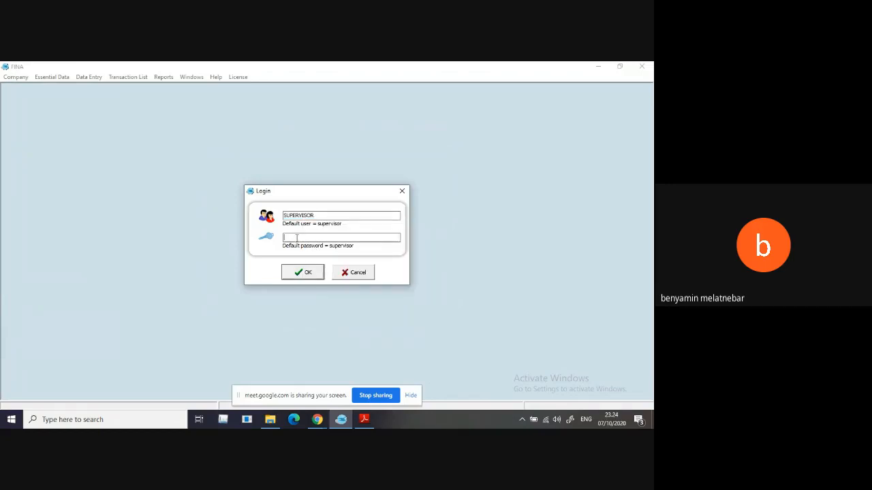
{"action": "right_click", "coordinate": [297, 238]}
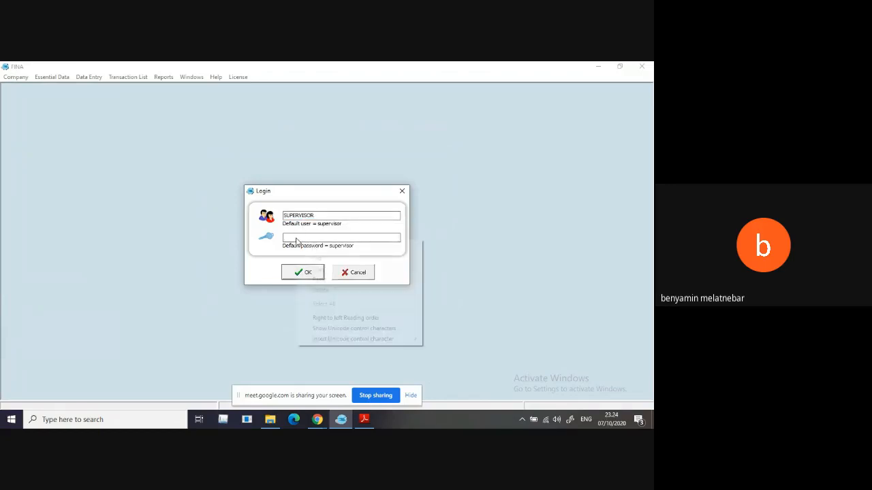
{"action": "left_click", "coordinate": [318, 280]}
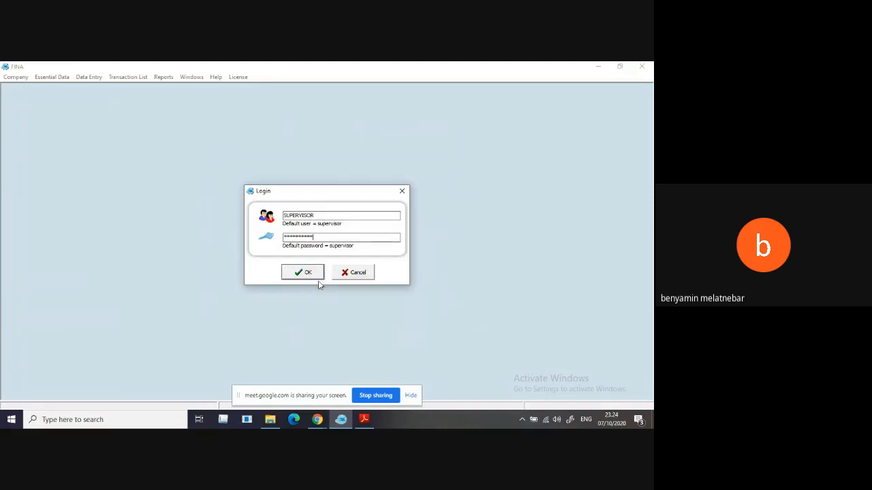
{"action": "left_click", "coordinate": [314, 275]}
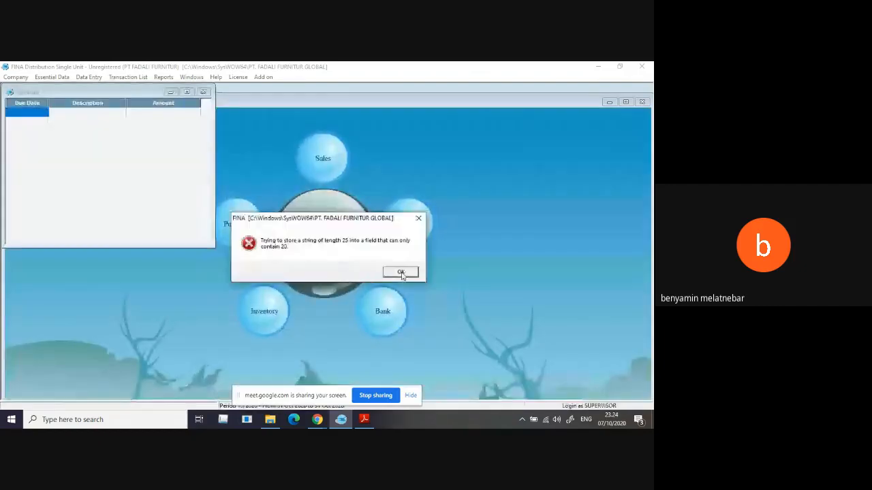
{"action": "left_click", "coordinate": [401, 272]}
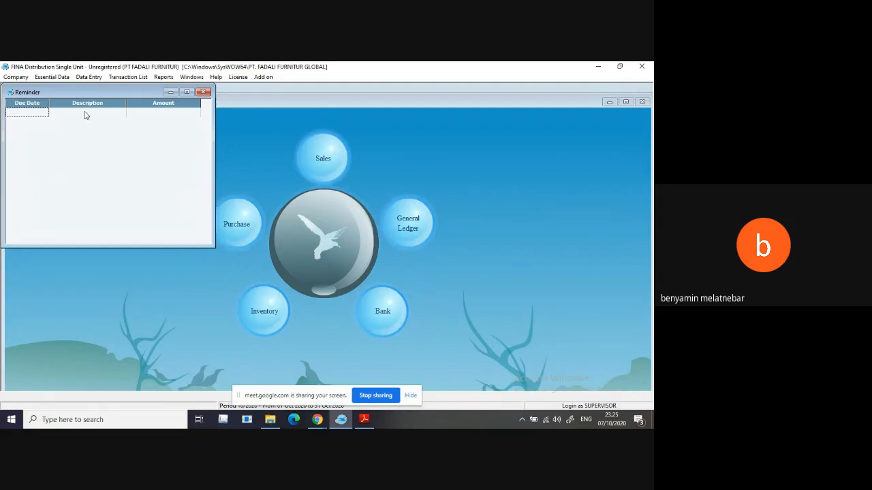
Close the Reminder window and briefly check the trial balance in Adobe Reader before returning to FINA.
{"action": "left_click", "coordinate": [203, 93]}
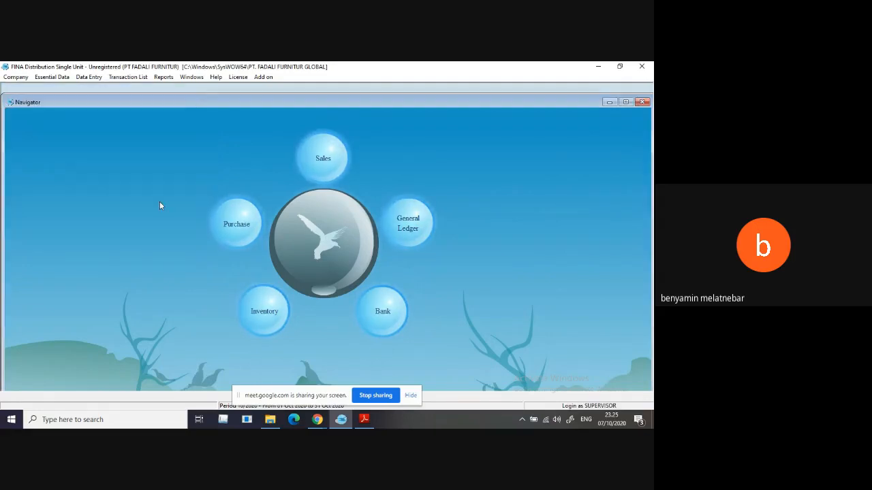
{"action": "left_click", "coordinate": [365, 419]}
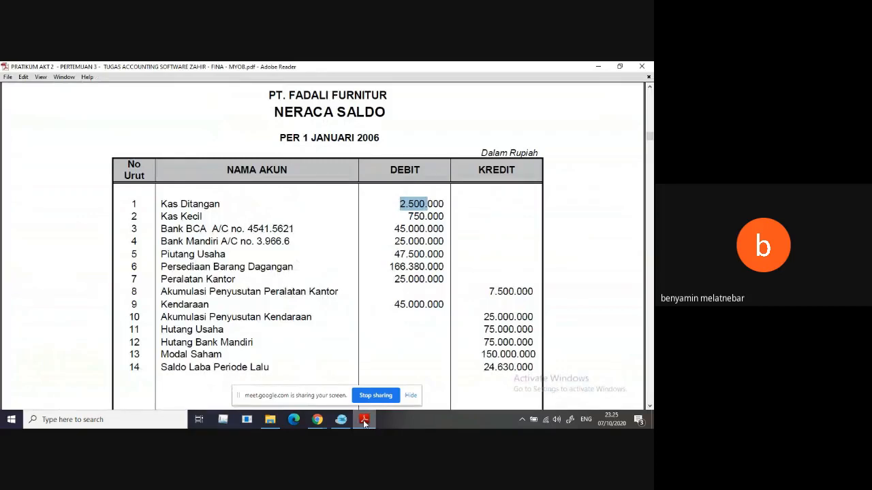
{"action": "left_click", "coordinate": [364, 422]}
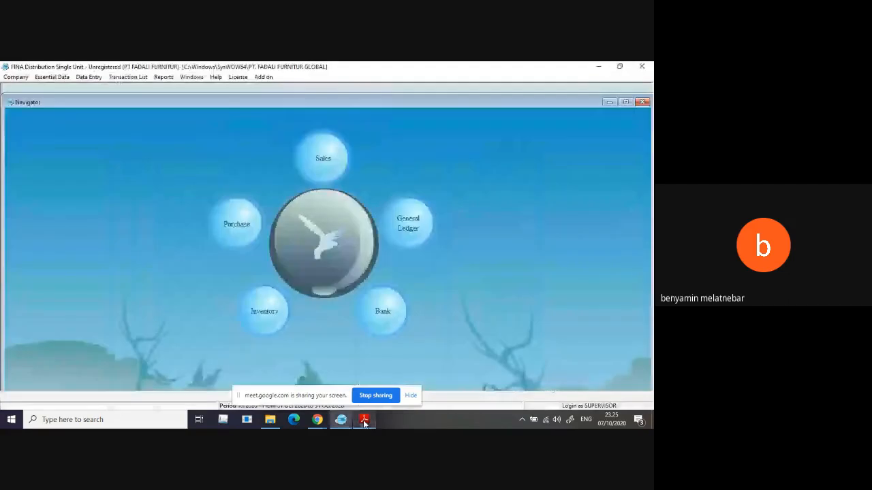
Open the company's Chart of Account list and look over its entries, selecting AKTIVA LANCAR and AKTIVA.
{"action": "left_click", "coordinate": [50, 78]}
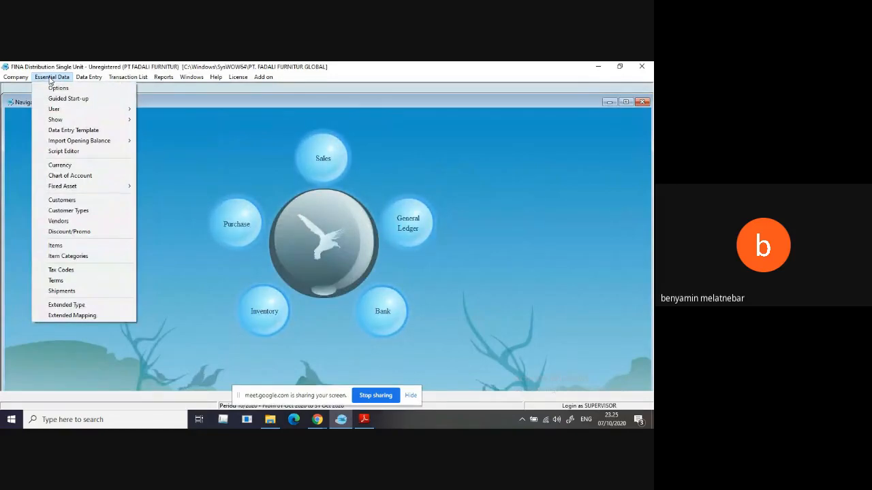
{"action": "left_click", "coordinate": [72, 176]}
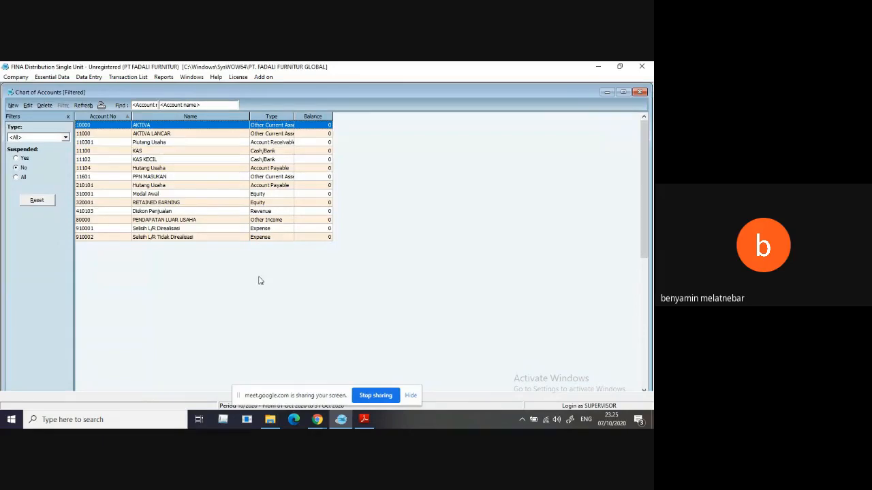
{"action": "left_click", "coordinate": [141, 134]}
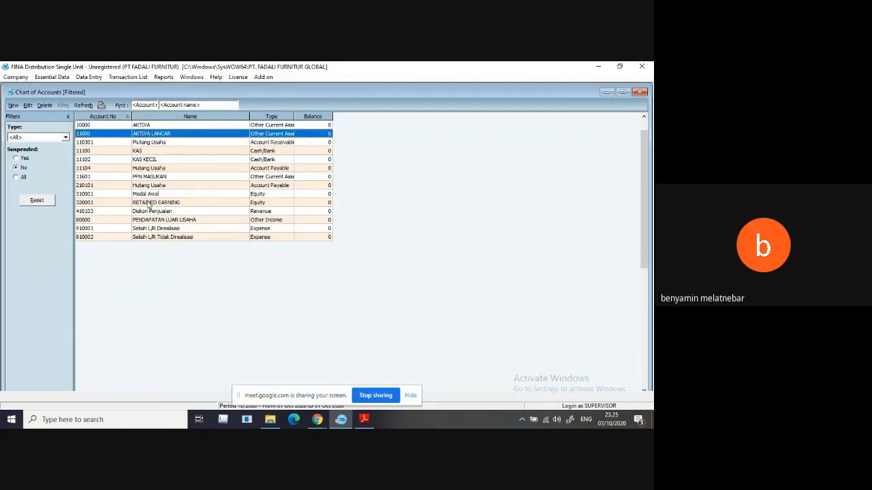
{"action": "left_click", "coordinate": [153, 125]}
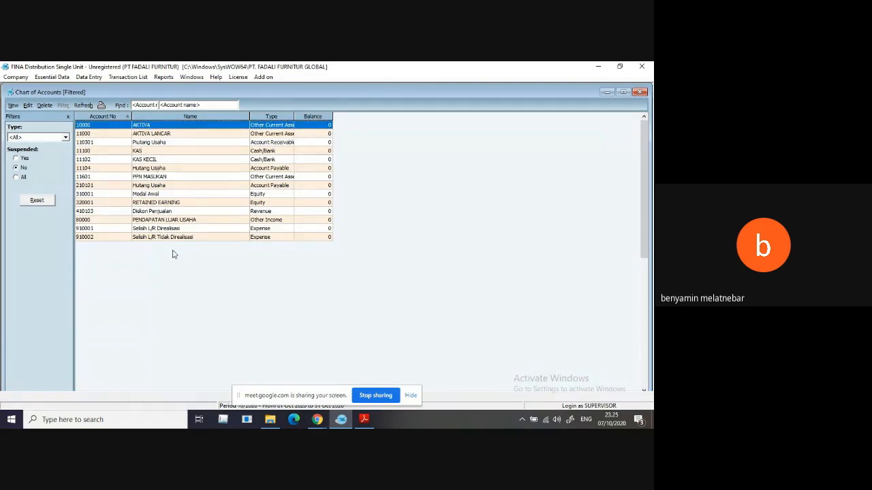
Review the account numbers and names on page 3 of the assignment PDF in Adobe Reader, and return to FINA's account list.
{"action": "left_click", "coordinate": [364, 419]}
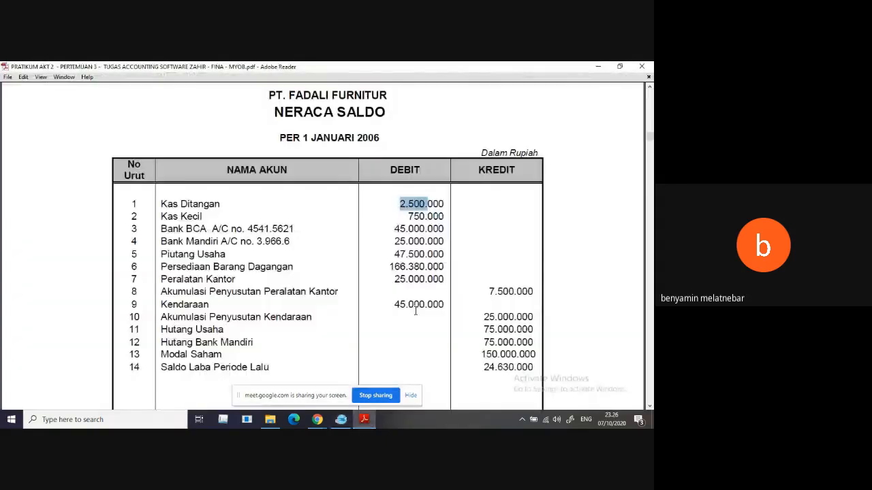
{"action": "scroll", "coordinate": [415, 306], "scroll_direction": "up", "scroll_amount": 10}
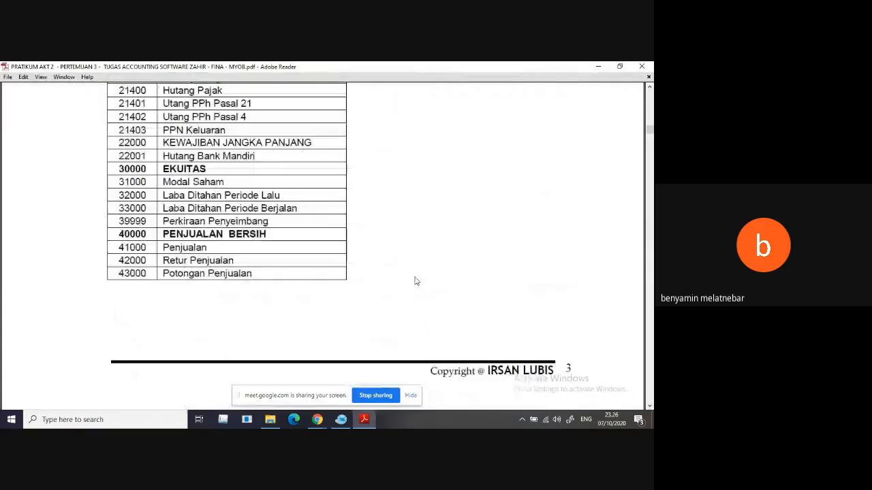
{"action": "scroll", "coordinate": [415, 281], "scroll_direction": "up", "scroll_amount": 3}
{"action": "scroll", "coordinate": [415, 281], "scroll_direction": "up", "scroll_amount": 2}
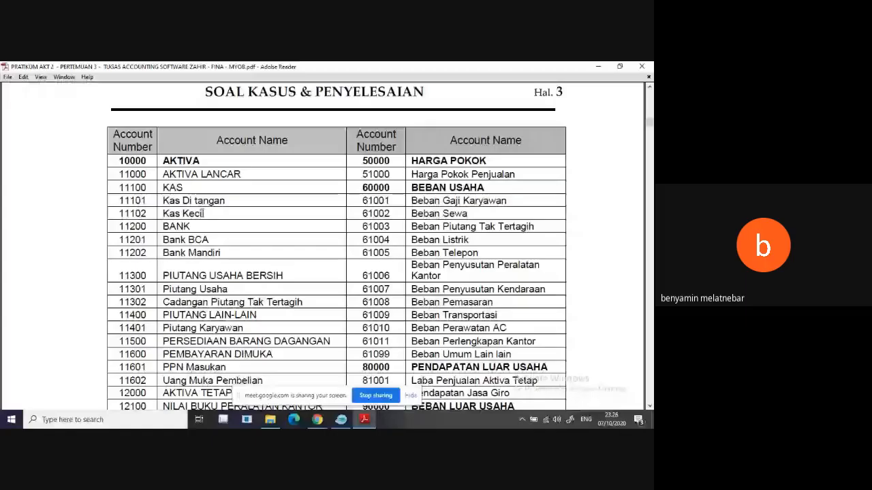
{"action": "mouse_move", "coordinate": [322, 421]}
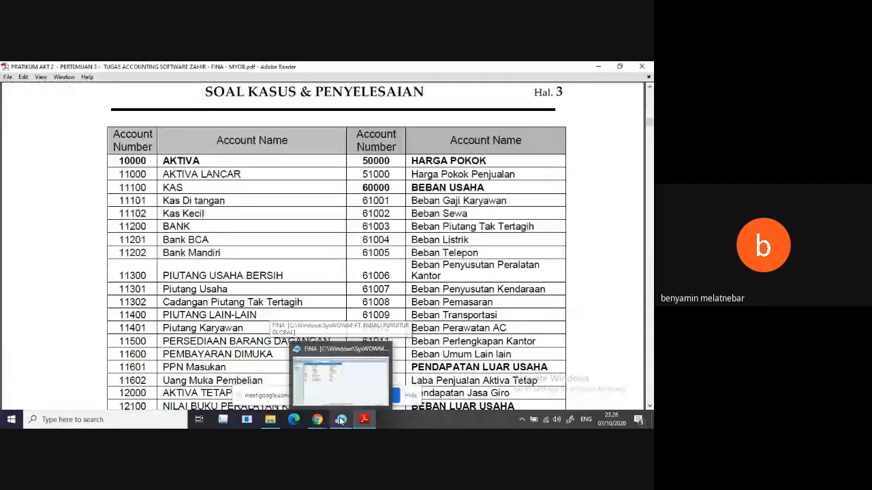
{"action": "left_click", "coordinate": [341, 420]}
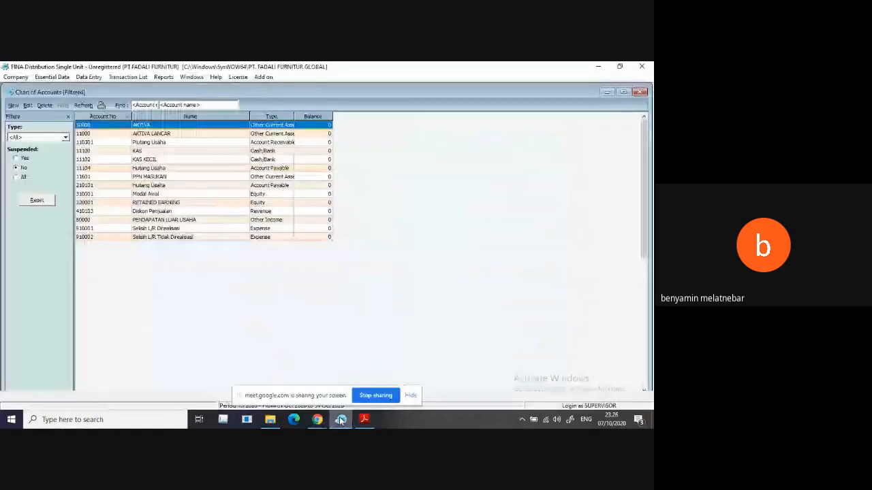
Open the KAS KECIL account's record from the chart of accounts and go to its opening balance.
{"action": "left_click", "coordinate": [160, 160]}
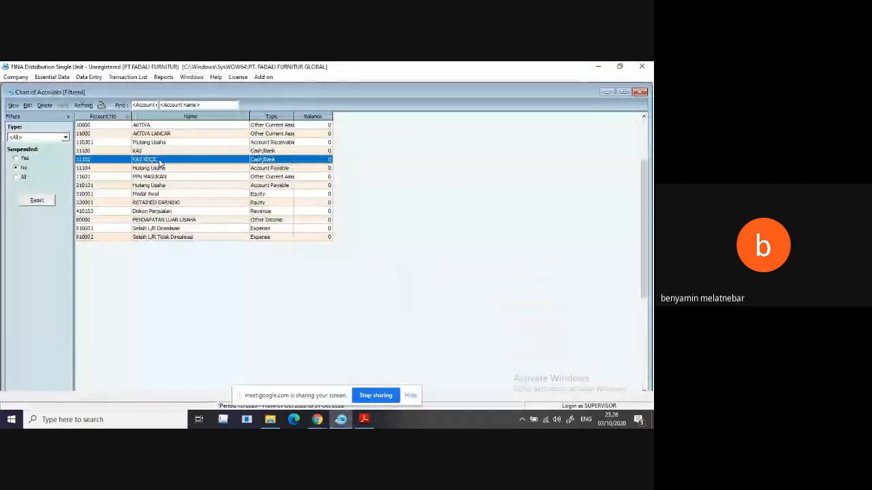
{"action": "double_click", "coordinate": [160, 161]}
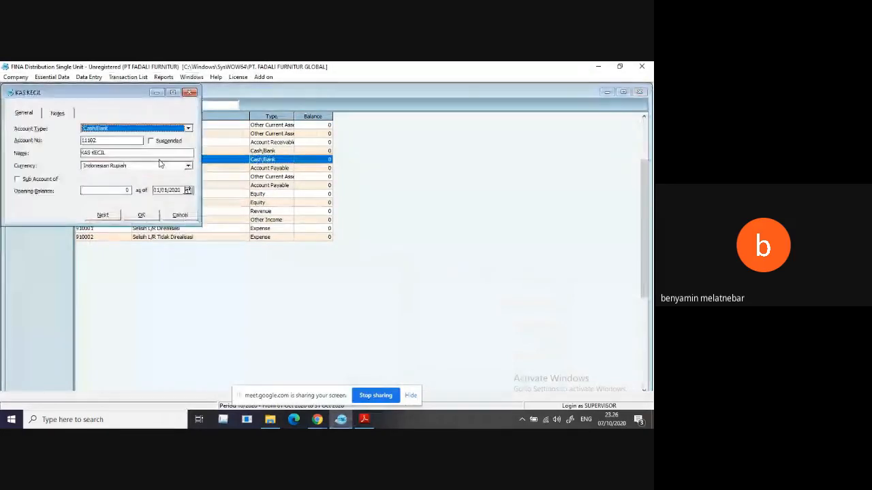
{"action": "left_click", "coordinate": [135, 191]}
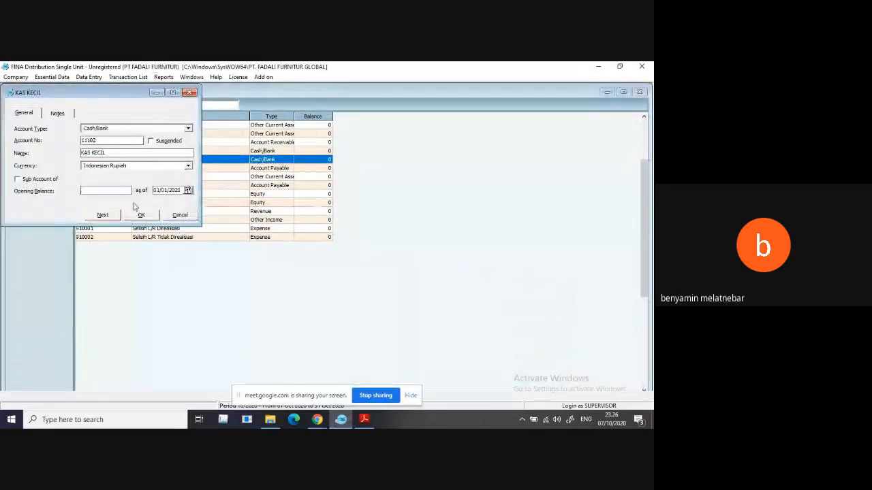
Look up Kas Kecil's opening balance in the Neraca Saldo on page 4 of the assignment PDF in Adobe Reader.
{"action": "mouse_move", "coordinate": [363, 420]}
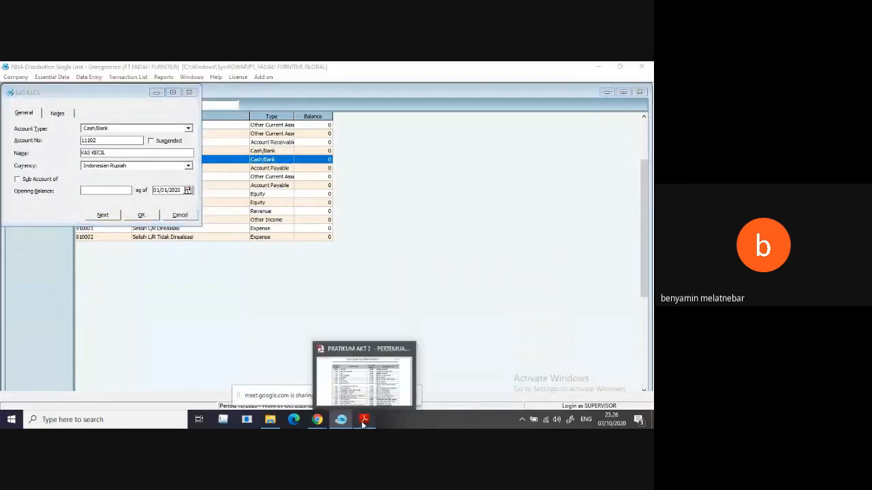
{"action": "left_click", "coordinate": [363, 420]}
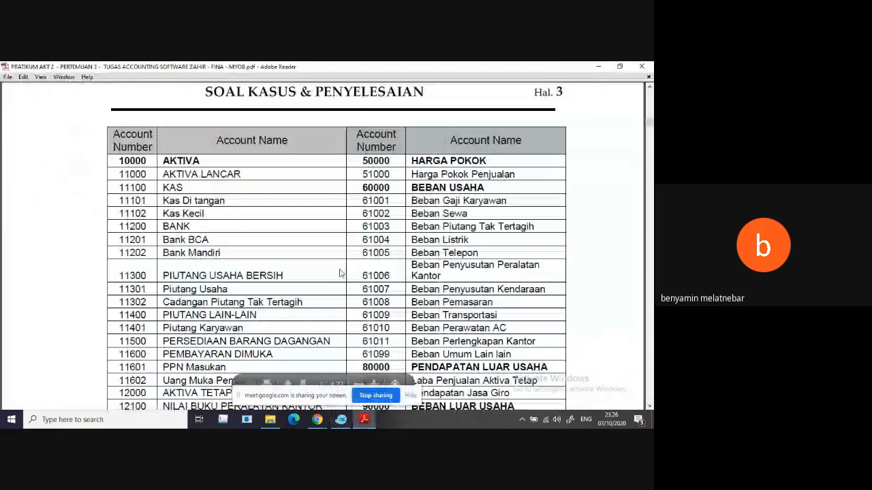
{"action": "scroll", "coordinate": [341, 273], "scroll_direction": "down", "scroll_amount": 3}
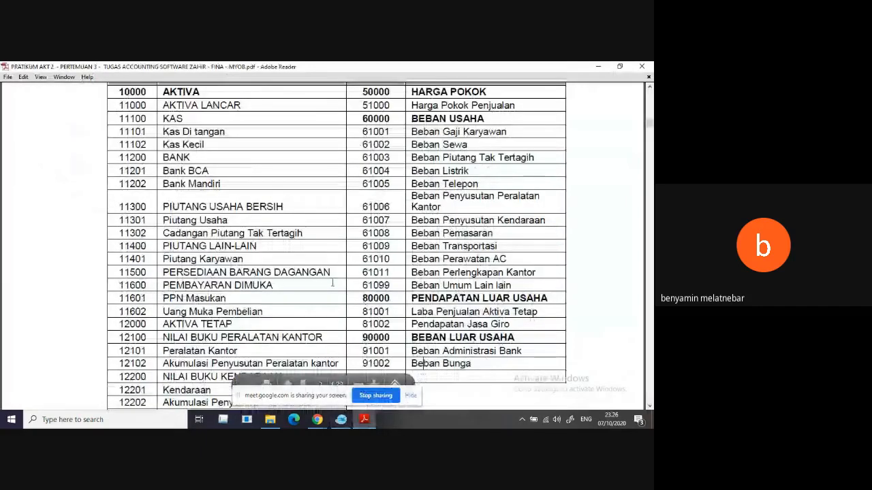
{"action": "scroll", "coordinate": [333, 284], "scroll_direction": "down", "scroll_amount": 10}
{"action": "scroll", "coordinate": [334, 286], "scroll_direction": "down", "scroll_amount": 5}
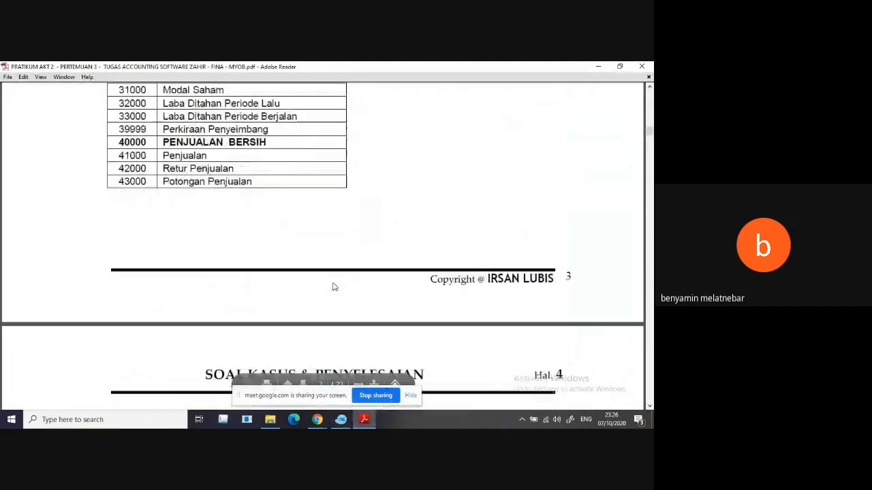
{"action": "scroll", "coordinate": [333, 286], "scroll_direction": "down", "scroll_amount": 5}
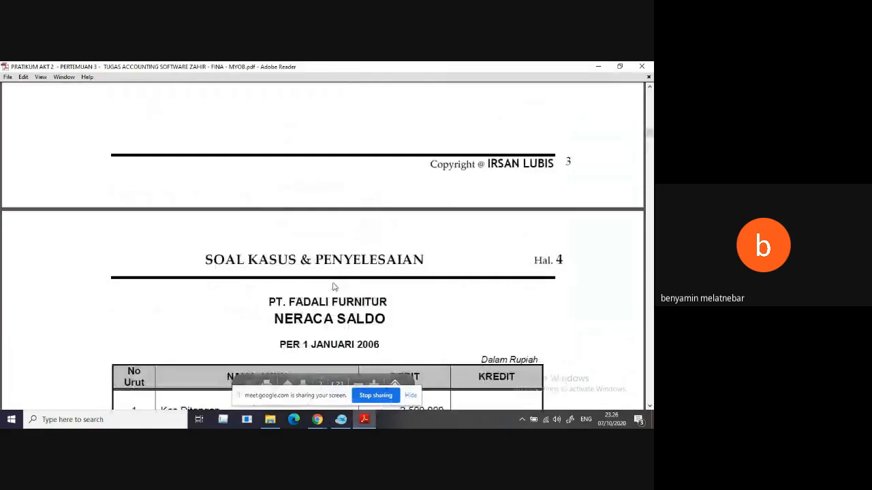
{"action": "scroll", "coordinate": [304, 321], "scroll_direction": "down", "scroll_amount": 4}
{"action": "scroll", "coordinate": [305, 323], "scroll_direction": "down", "scroll_amount": 3}
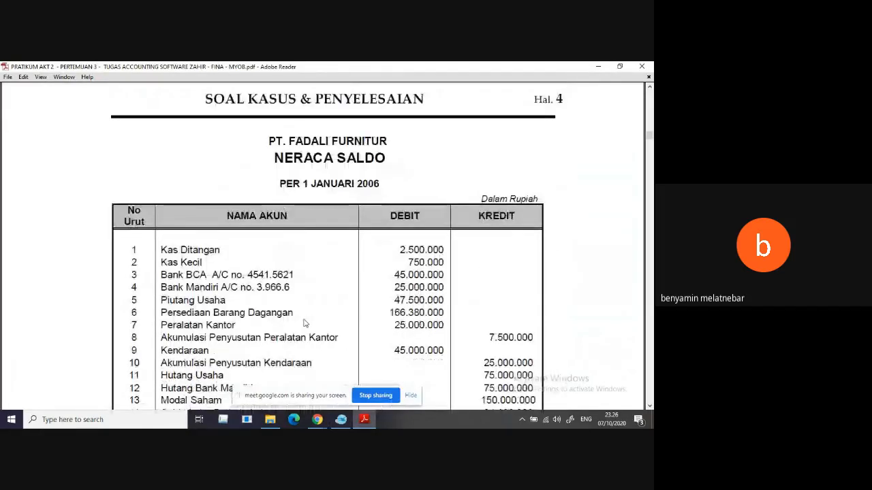
{"action": "scroll", "coordinate": [305, 323], "scroll_direction": "down", "scroll_amount": 2}
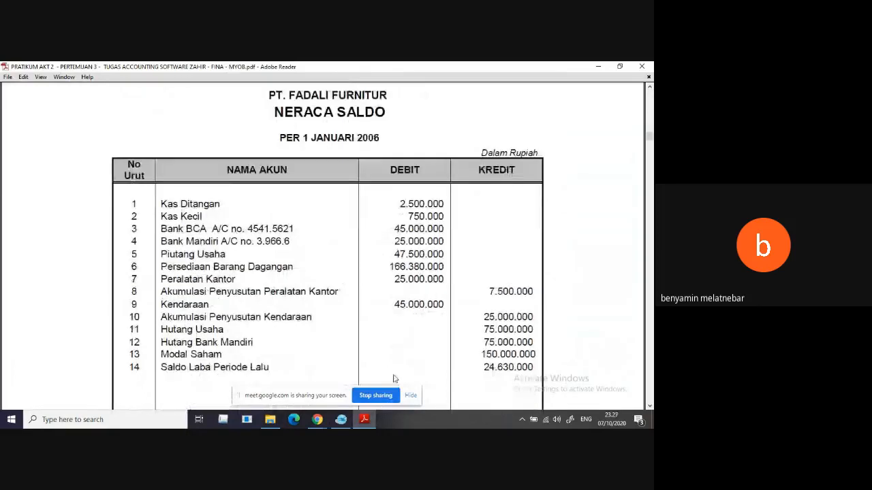
Return to FINA, set KAS KECIL's opening balance to 750000, save the account and refresh the chart of accounts.
{"action": "left_click", "coordinate": [341, 419]}
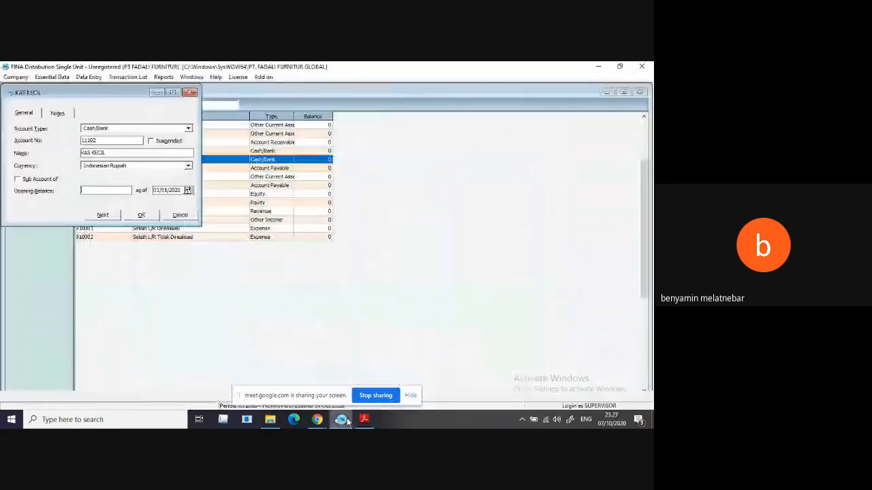
{"action": "left_click", "coordinate": [119, 192]}
{"action": "type", "text": "750000"}
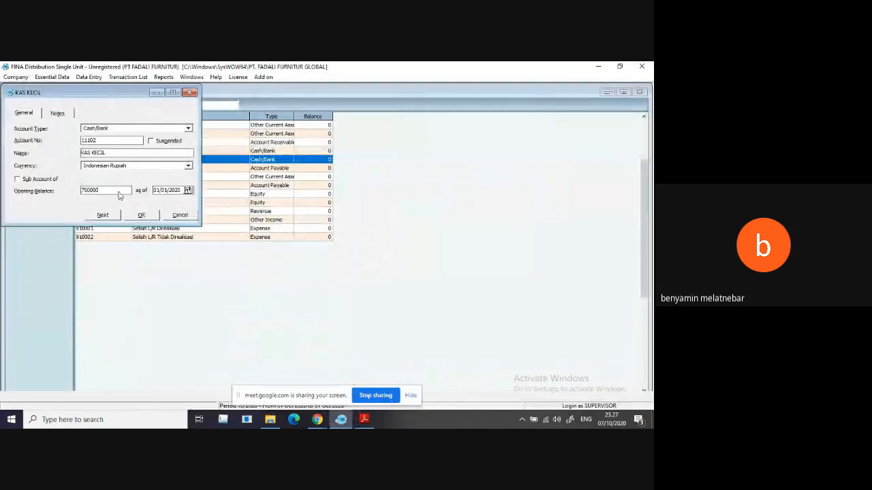
{"action": "left_click", "coordinate": [147, 220]}
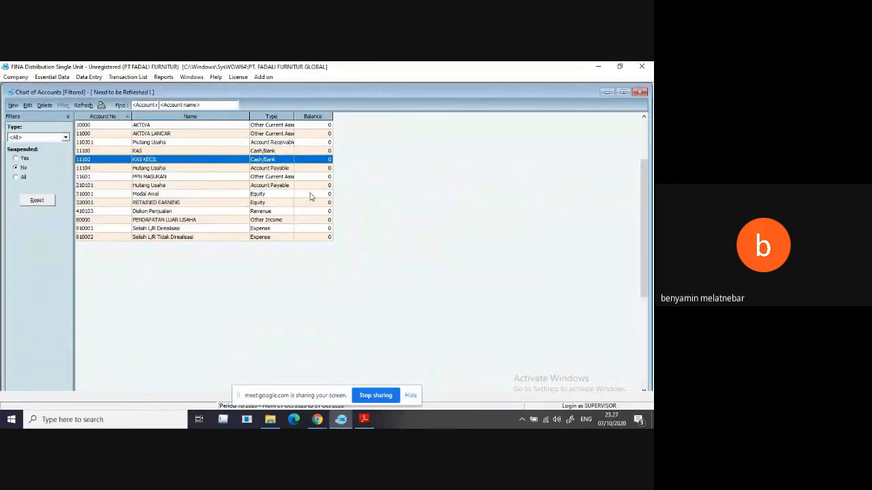
{"action": "left_click", "coordinate": [83, 106]}
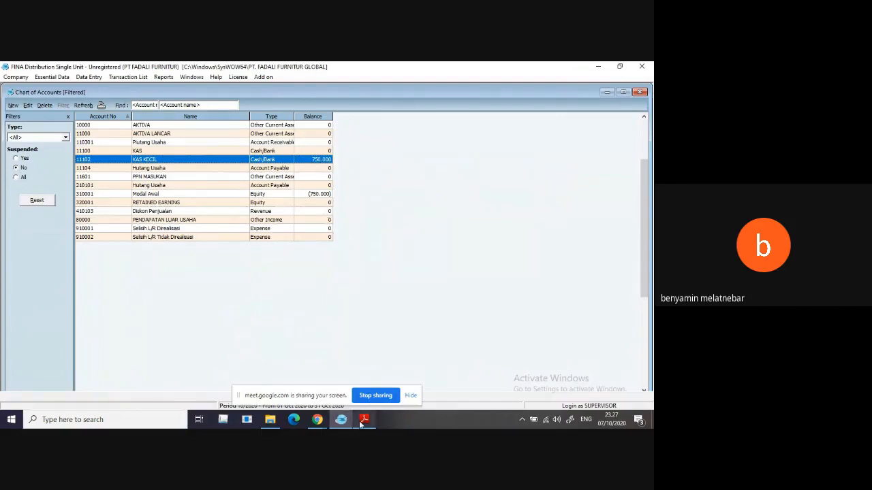
Compare the Neraca Saldo in Adobe Reader with the account balances in FINA, ending on FINA's chart of accounts.
{"action": "mouse_move", "coordinate": [363, 423]}
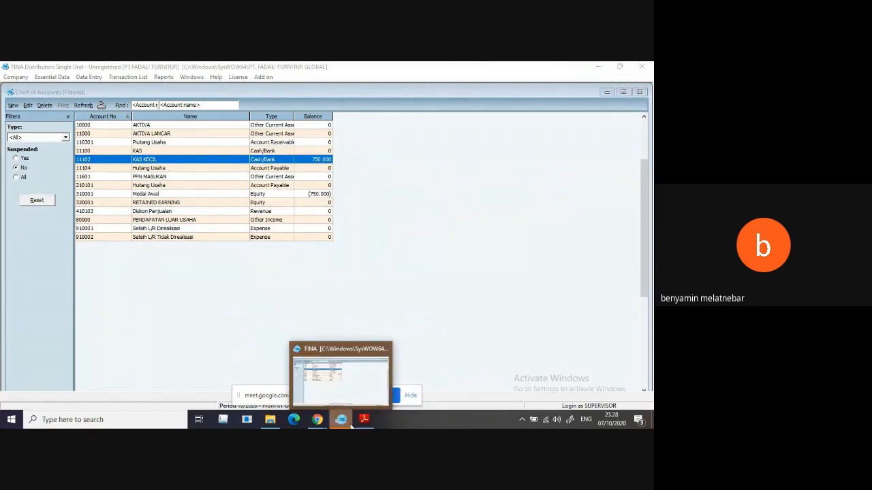
{"action": "left_click", "coordinate": [350, 423]}
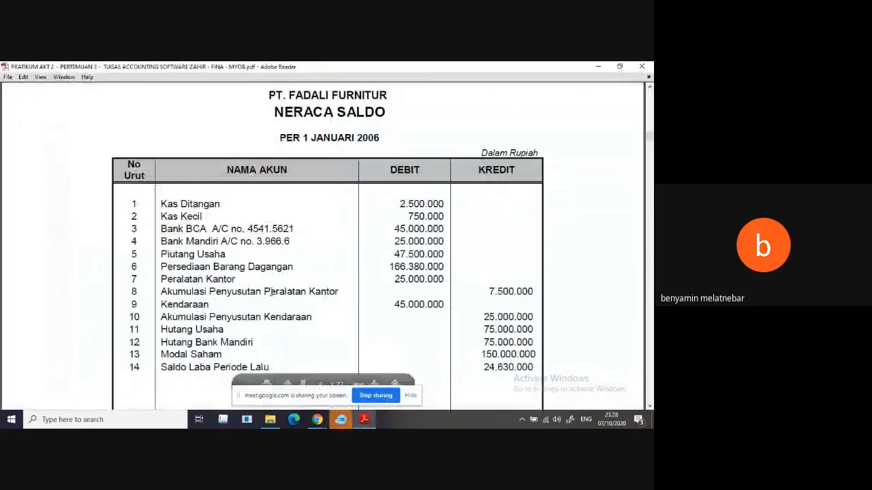
{"action": "left_click", "coordinate": [341, 423]}
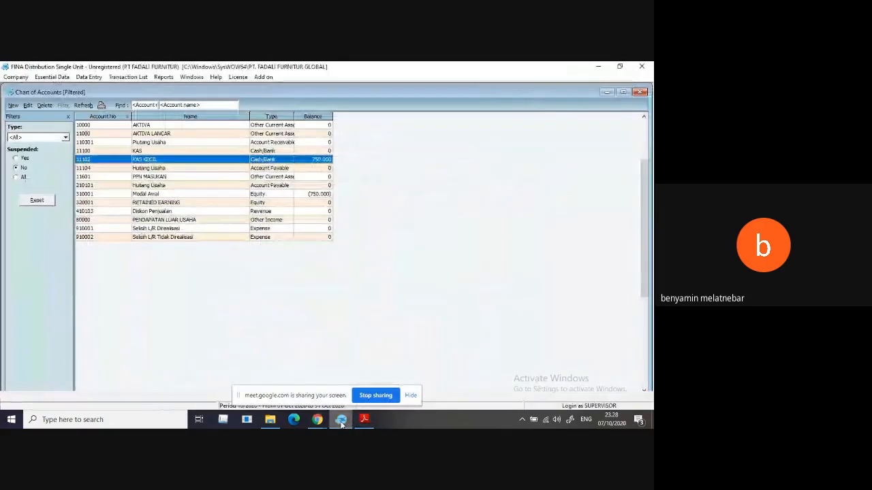
{"action": "left_click", "coordinate": [342, 422]}
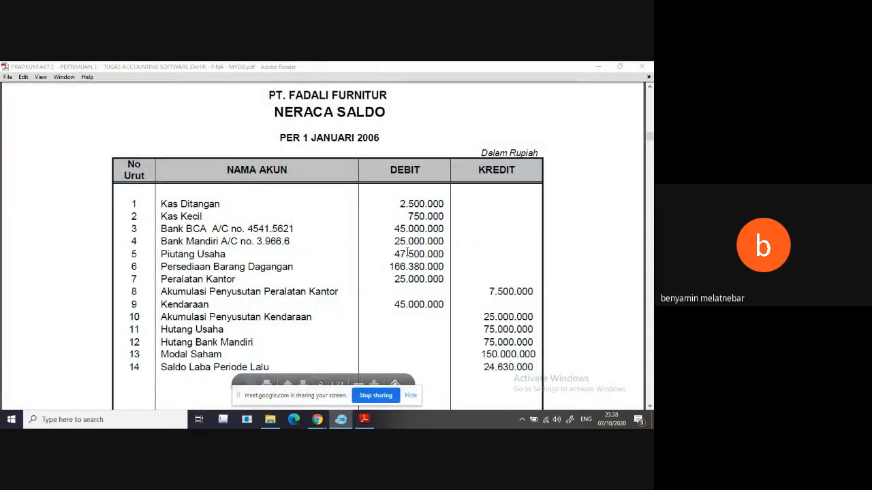
{"action": "left_click", "coordinate": [341, 421]}
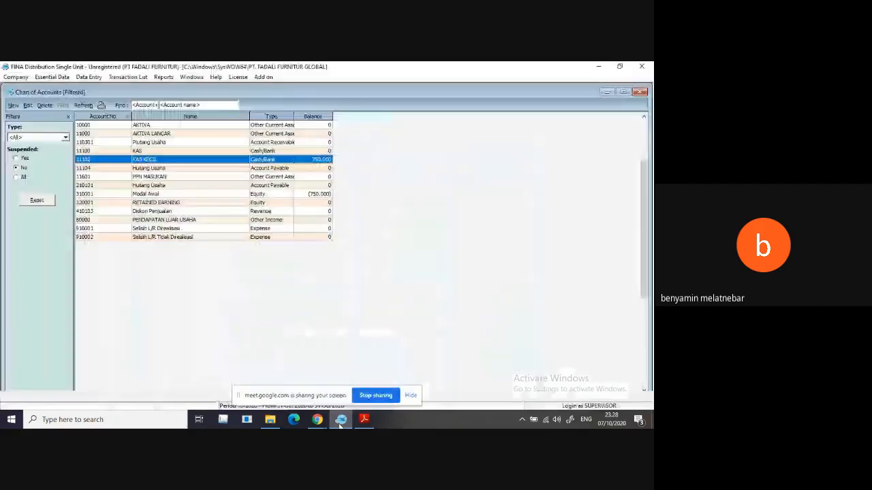
Try to make the Piutang Usaha account a sub account, and close its record without saving.
{"action": "double_click", "coordinate": [153, 143]}
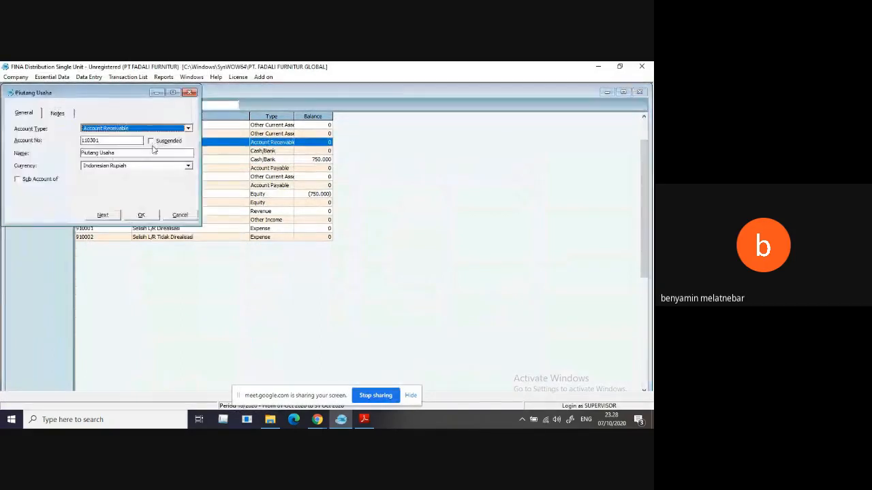
{"action": "left_click", "coordinate": [17, 179]}
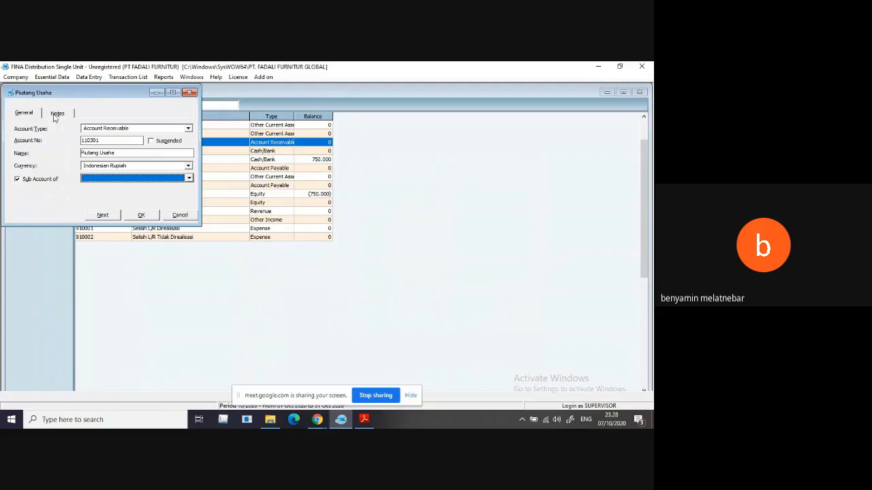
{"action": "left_click", "coordinate": [58, 113]}
{"action": "left_click", "coordinate": [24, 113]}
{"action": "left_click", "coordinate": [188, 178]}
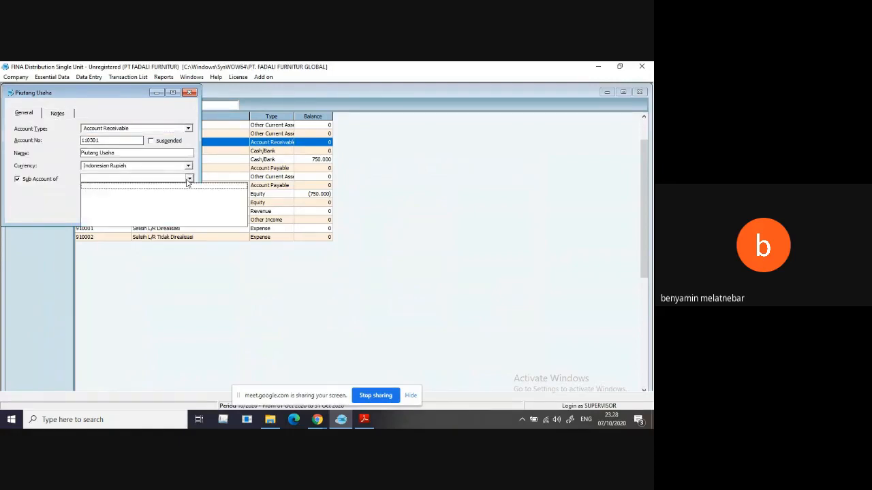
{"action": "left_click", "coordinate": [188, 179]}
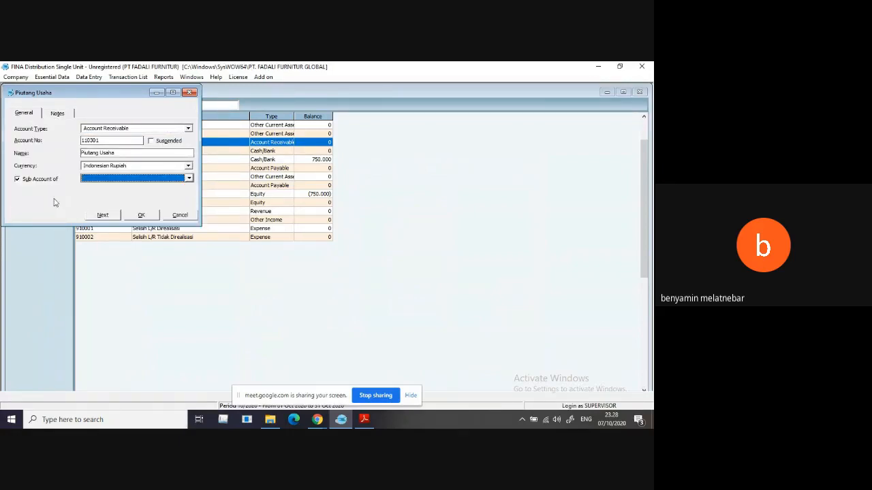
{"action": "left_click", "coordinate": [19, 181]}
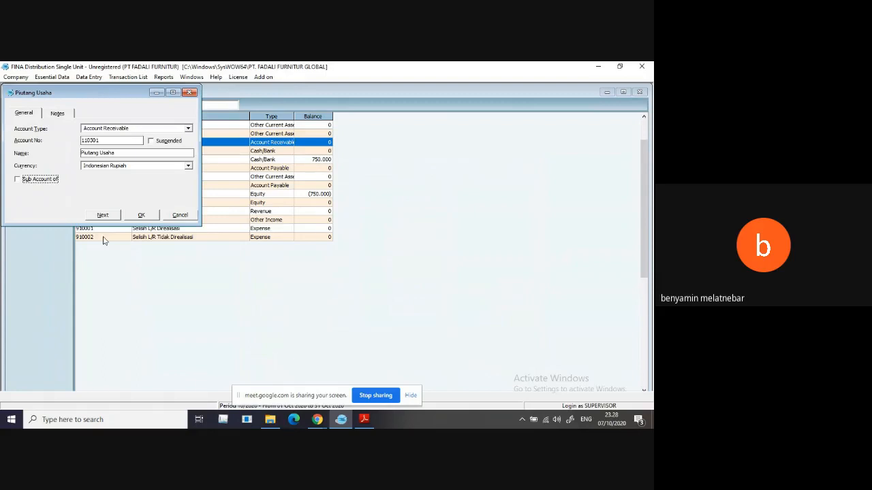
{"action": "left_click", "coordinate": [178, 216]}
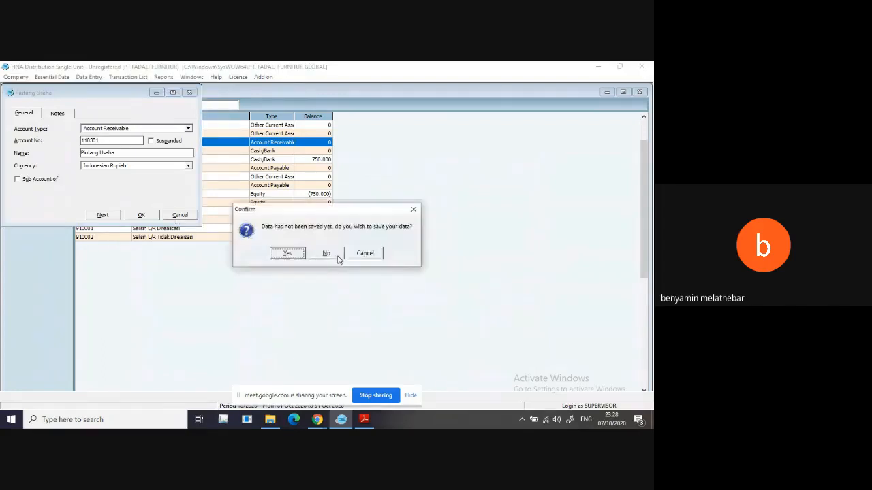
{"action": "left_click", "coordinate": [337, 255]}
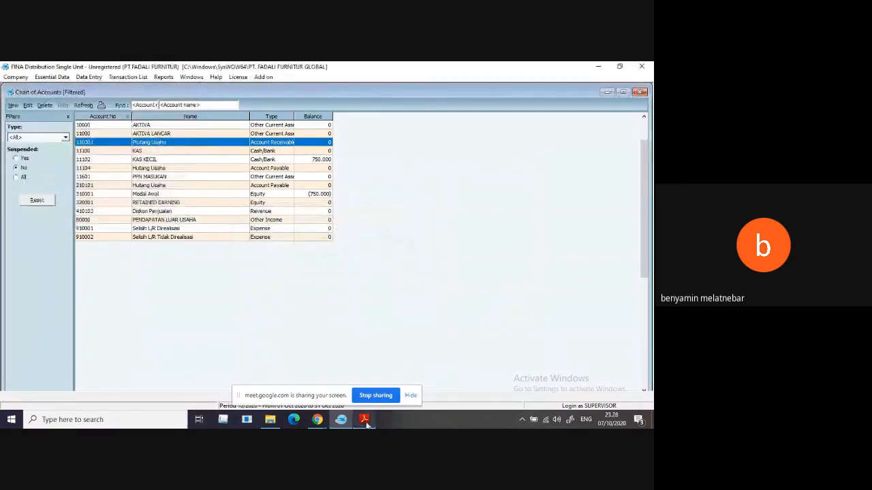
Highlight Piutang Usaha's debit amount in the PDF's Neraca Saldo and compare it with the account list in FINA.
{"action": "left_click", "coordinate": [365, 420]}
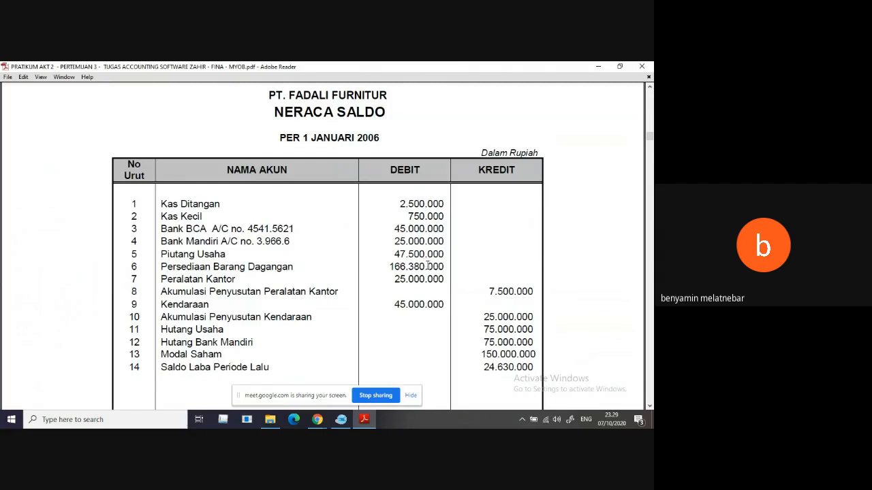
{"action": "mouse_move", "coordinate": [343, 424]}
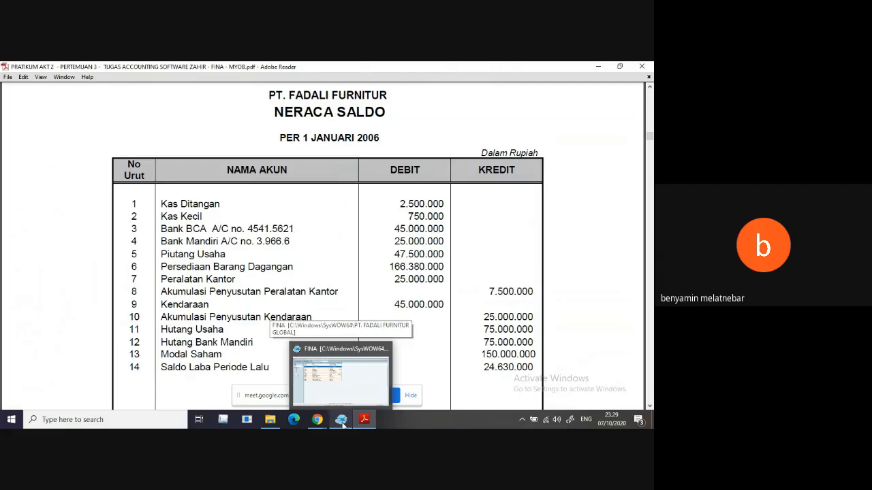
{"action": "left_click_drag", "start_coordinate": [394, 254], "coordinate": [444, 255]}
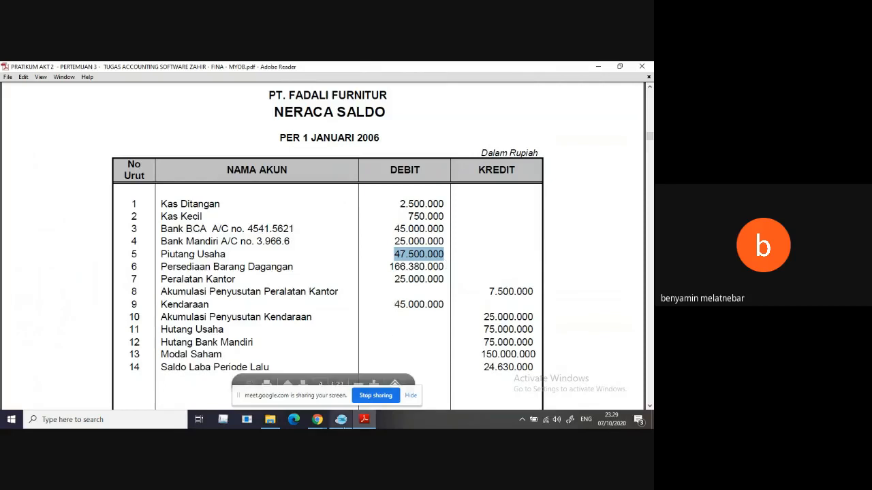
{"action": "left_click", "coordinate": [341, 420]}
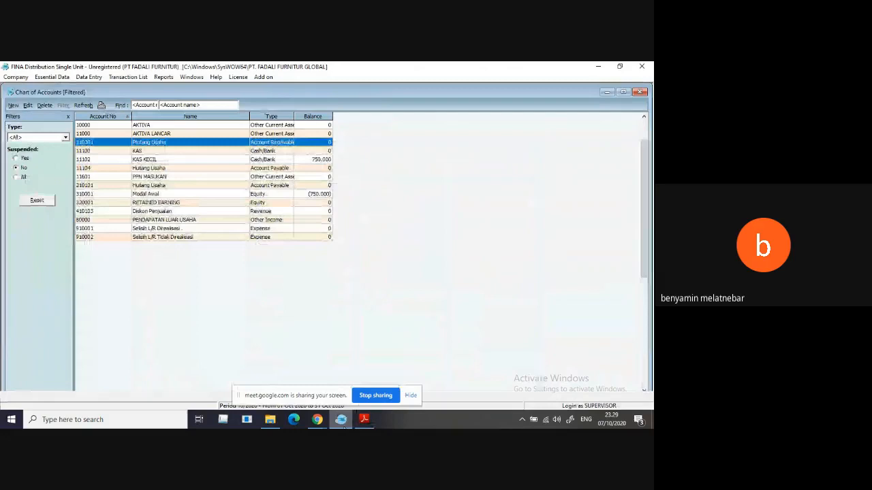
{"action": "left_click", "coordinate": [343, 423]}
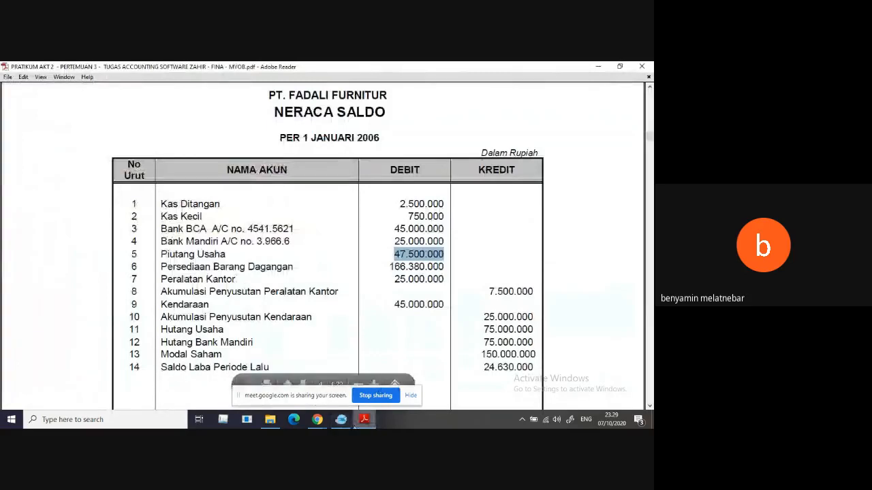
{"action": "left_click", "coordinate": [237, 280]}
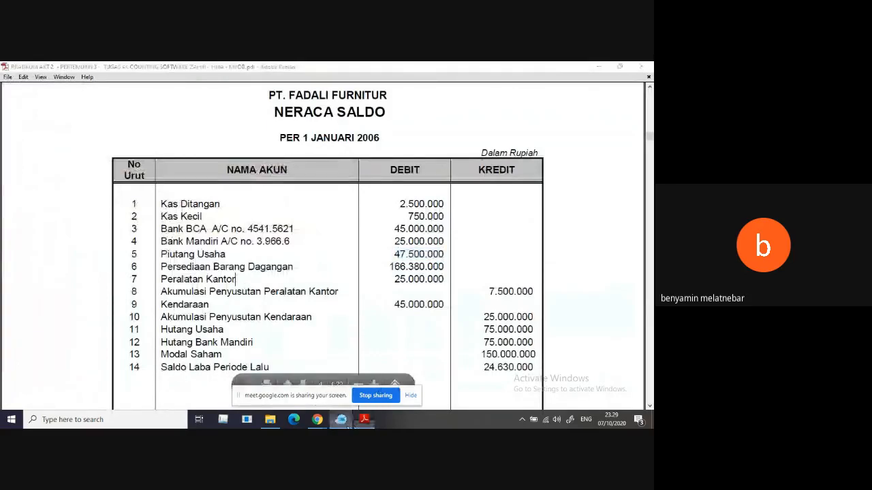
{"action": "left_click", "coordinate": [345, 422]}
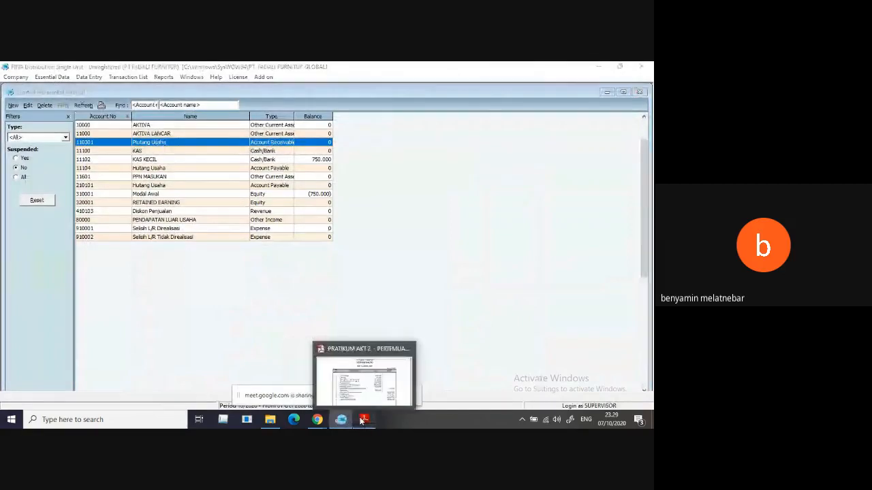
Switch to the assignment PDF in Adobe Reader and look up Peralatan Kantor in the list of account codes.
{"action": "left_click", "coordinate": [362, 421]}
{"action": "scroll", "coordinate": [496, 215], "scroll_direction": "up", "scroll_amount": 3}
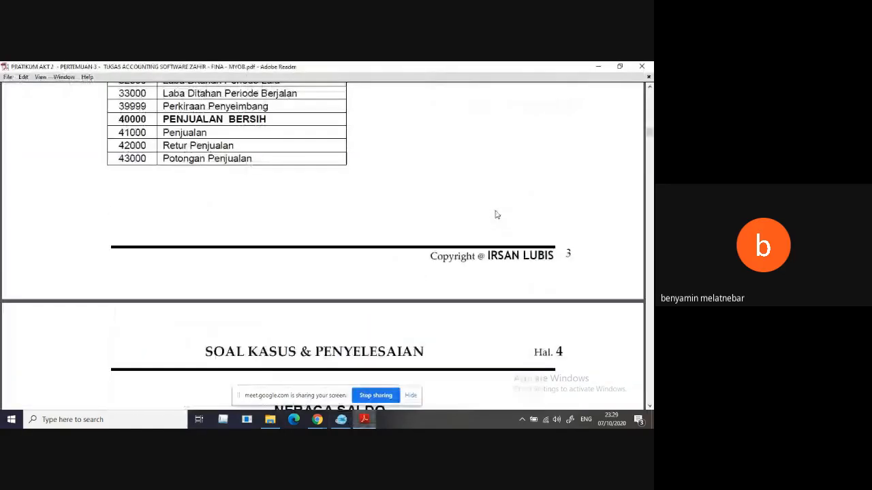
{"action": "scroll", "coordinate": [496, 215], "scroll_direction": "up", "scroll_amount": 5}
{"action": "scroll", "coordinate": [496, 214], "scroll_direction": "up", "scroll_amount": 1}
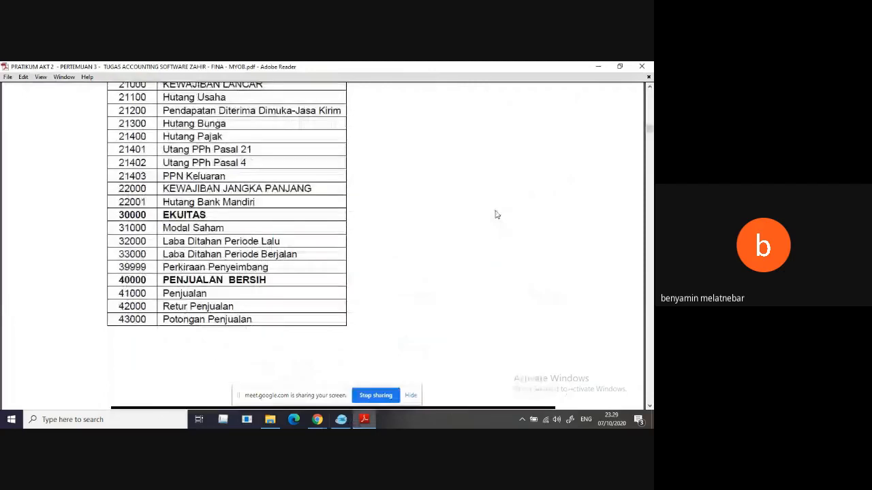
{"action": "scroll", "coordinate": [496, 214], "scroll_direction": "up", "scroll_amount": 1}
{"action": "scroll", "coordinate": [496, 215], "scroll_direction": "up", "scroll_amount": 2}
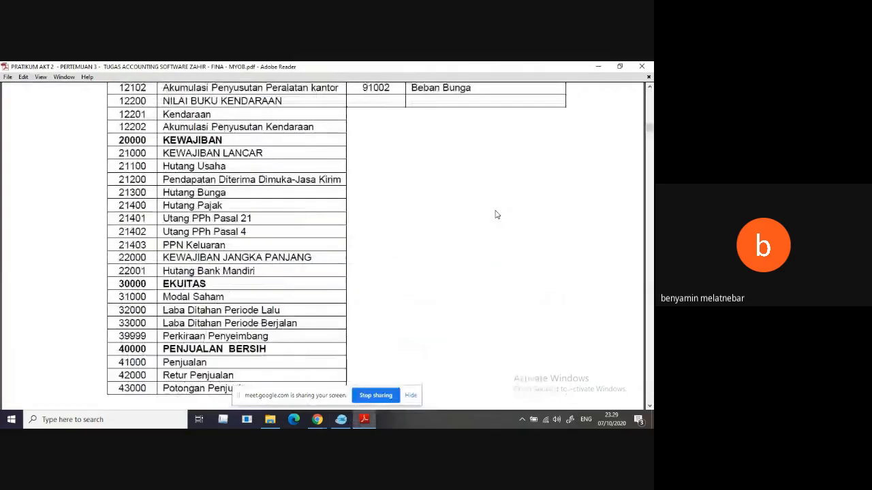
{"action": "scroll", "coordinate": [496, 214], "scroll_direction": "up", "scroll_amount": 1}
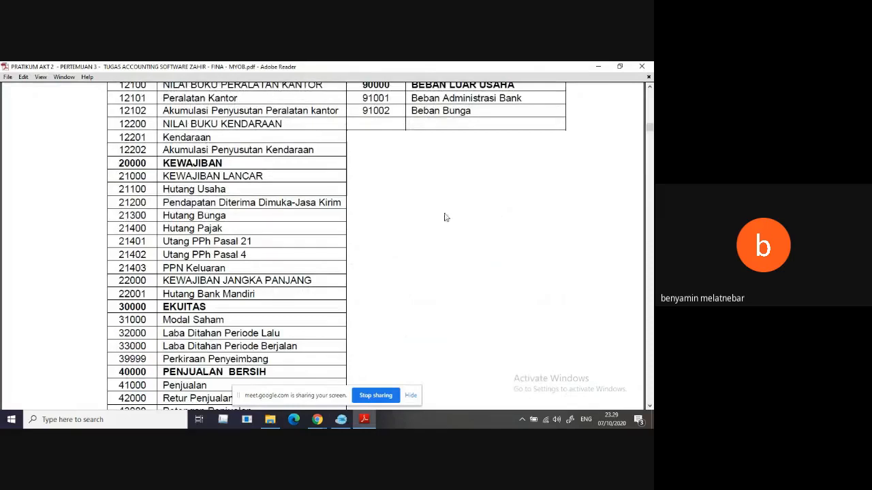
{"action": "scroll", "coordinate": [413, 202], "scroll_direction": "up", "scroll_amount": 2}
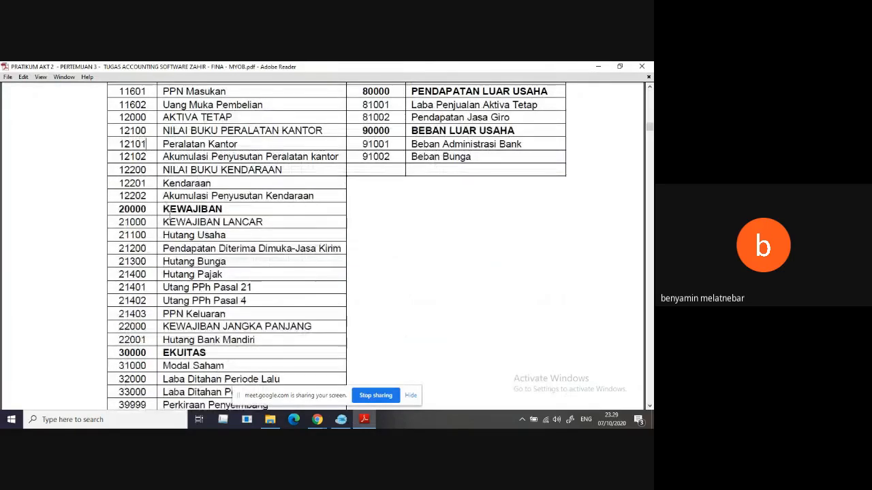
Return to FINA and start a new account with the account type Other Current Asset.
{"action": "left_click", "coordinate": [341, 419]}
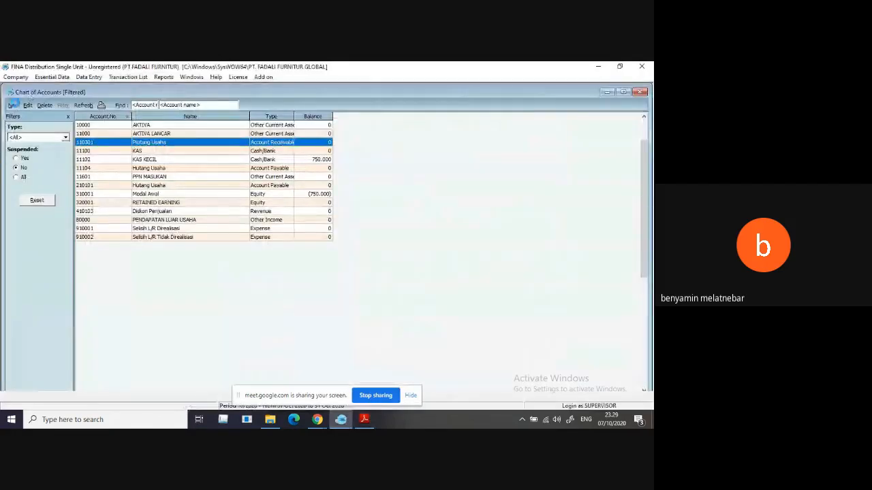
{"action": "left_click", "coordinate": [13, 105]}
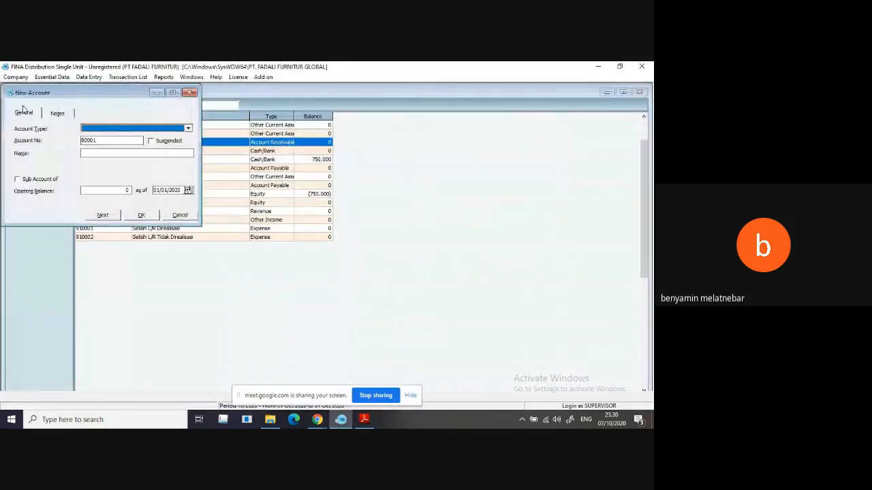
{"action": "left_click", "coordinate": [188, 129]}
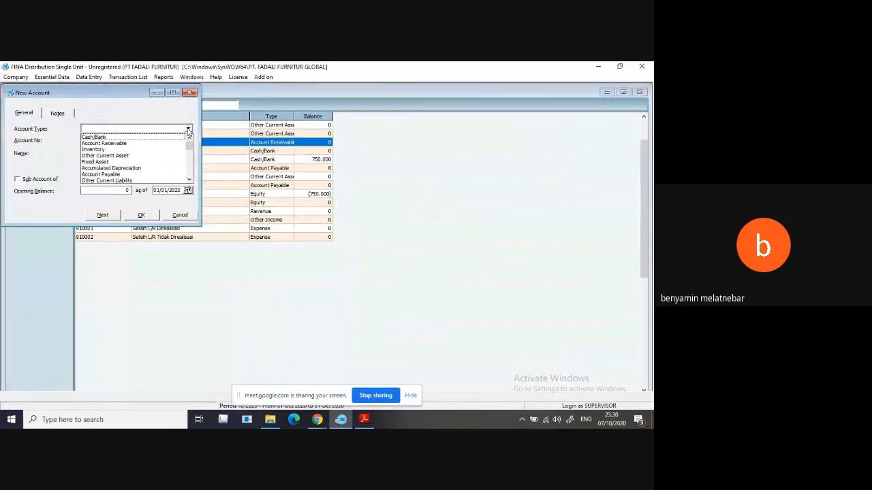
{"action": "left_click", "coordinate": [133, 156]}
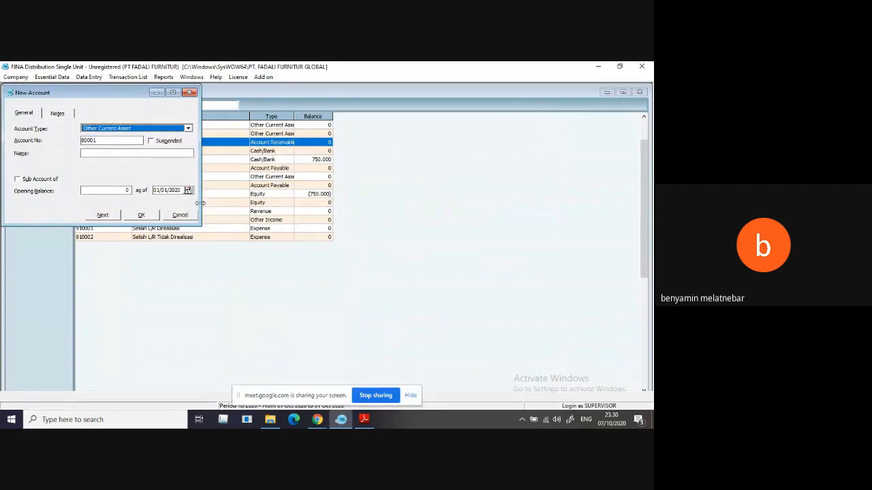
Copy Peralatan Kantor's code 12101 from the PDF in Adobe Reader into the new account's number in FINA.
{"action": "left_click", "coordinate": [366, 422]}
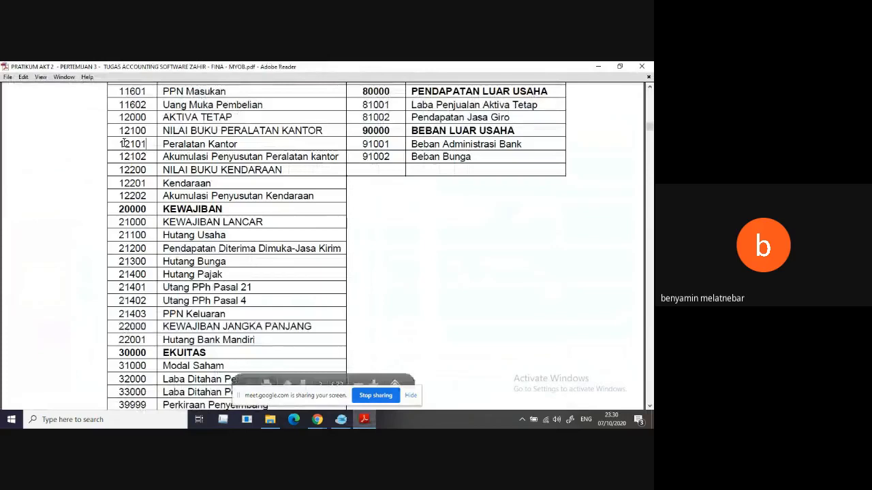
{"action": "left_click_drag", "start_coordinate": [123, 144], "coordinate": [148, 145]}
{"action": "right_click", "coordinate": [151, 158]}
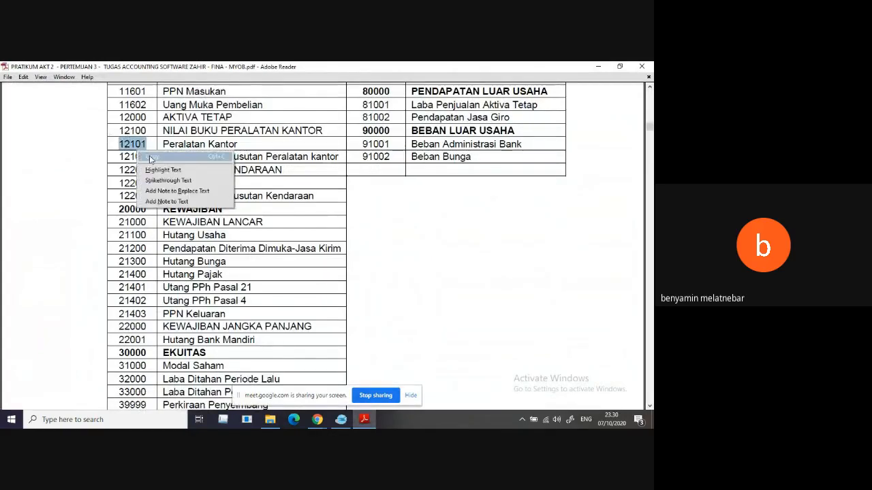
{"action": "left_click", "coordinate": [150, 158]}
{"action": "left_click", "coordinate": [342, 420]}
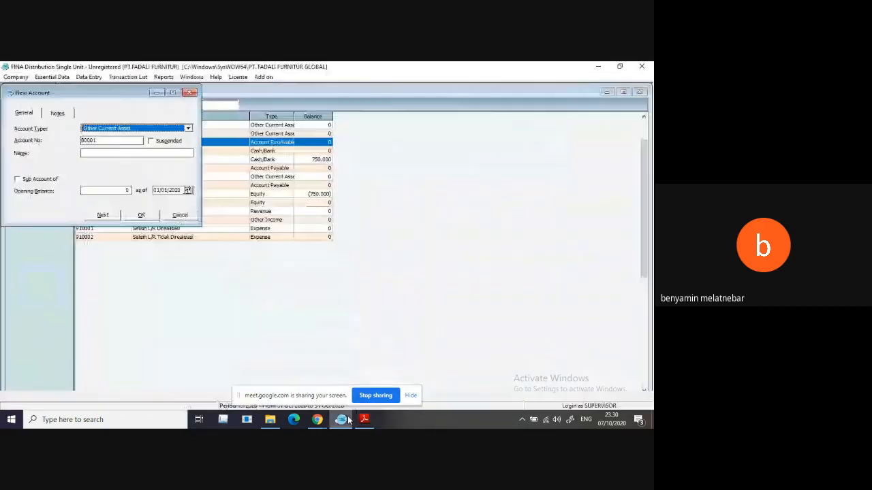
{"action": "left_click_drag", "start_coordinate": [106, 141], "coordinate": [81, 141]}
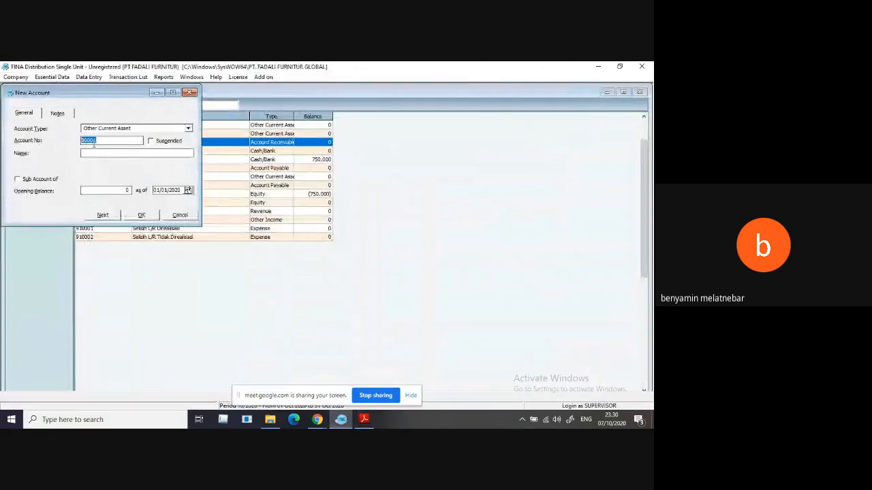
{"action": "right_click", "coordinate": [94, 144]}
{"action": "left_click", "coordinate": [82, 153]}
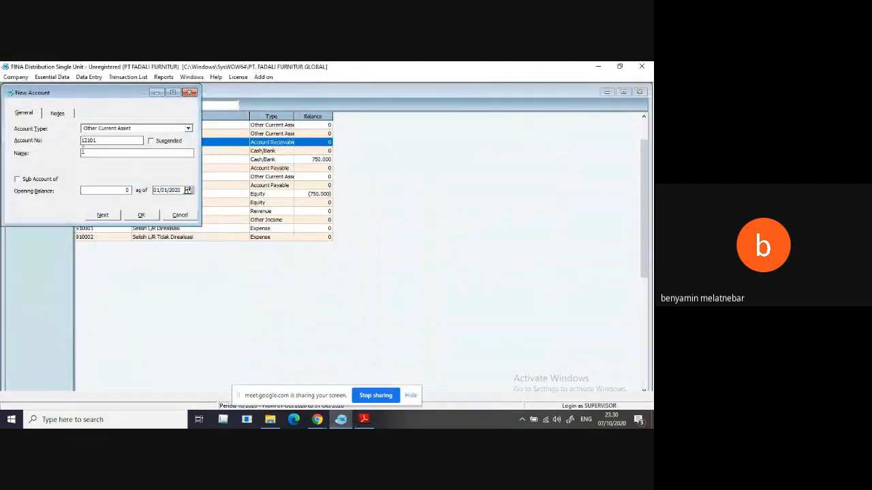
Copy the name Peralatan Kantor from the PDF in Adobe Reader into FINA's new account and save the account.
{"action": "mouse_move", "coordinate": [364, 423]}
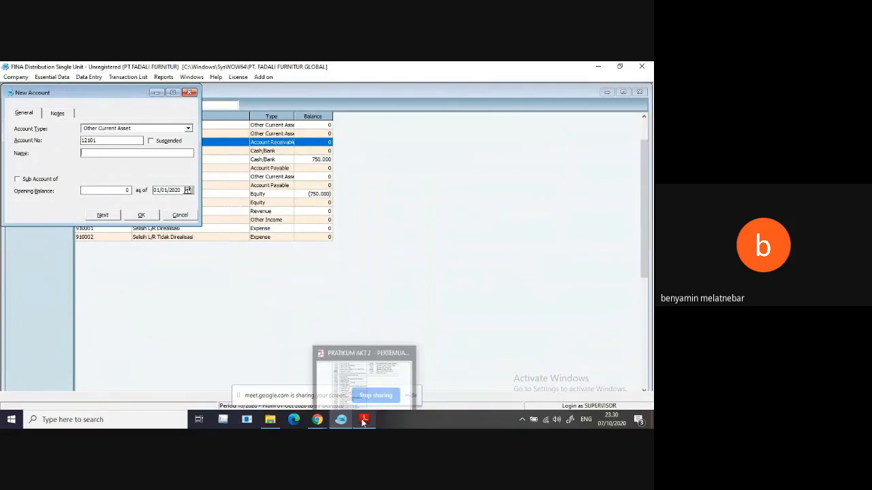
{"action": "left_click", "coordinate": [364, 423]}
{"action": "left_click_drag", "start_coordinate": [164, 144], "coordinate": [237, 144]}
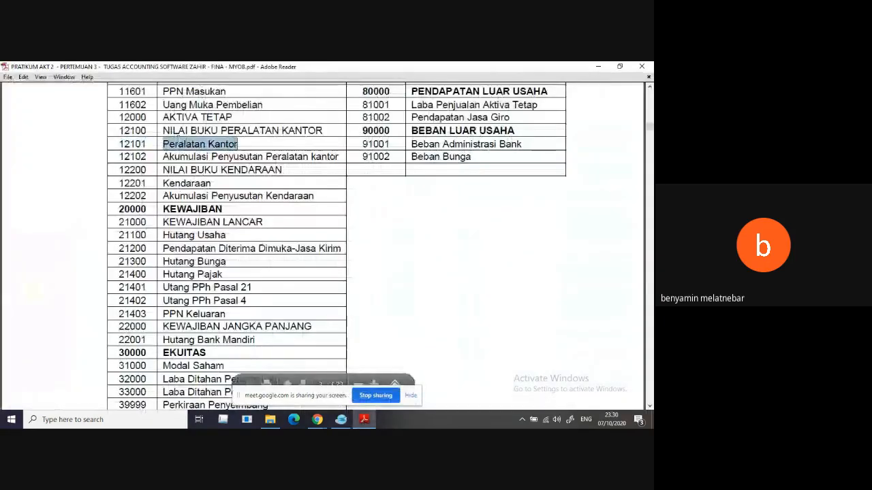
{"action": "right_click", "coordinate": [179, 139]}
{"action": "left_click", "coordinate": [204, 151]}
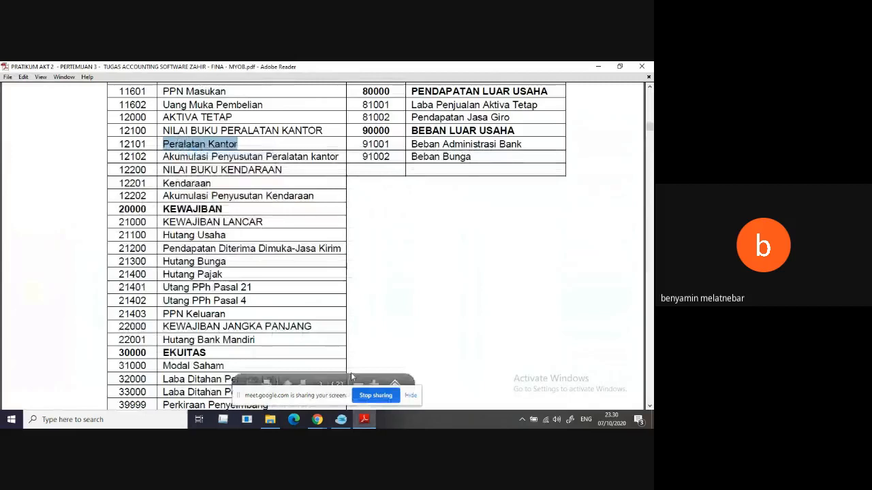
{"action": "left_click", "coordinate": [340, 419]}
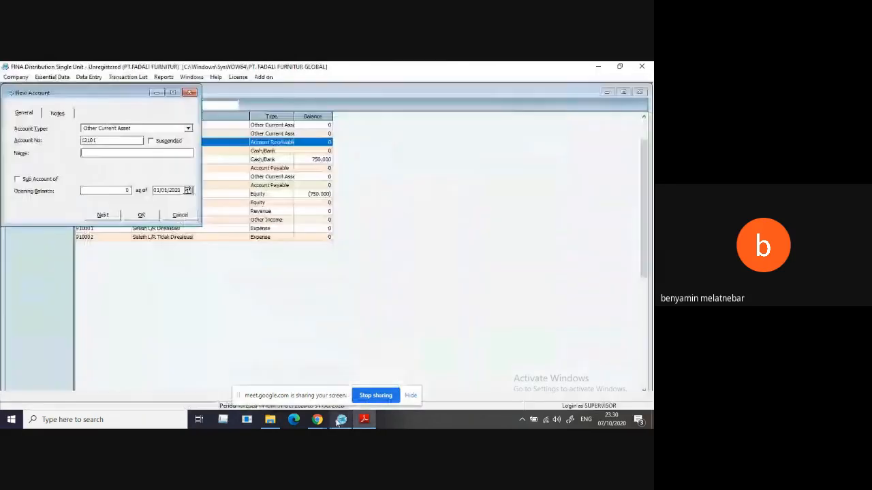
{"action": "right_click", "coordinate": [110, 155]}
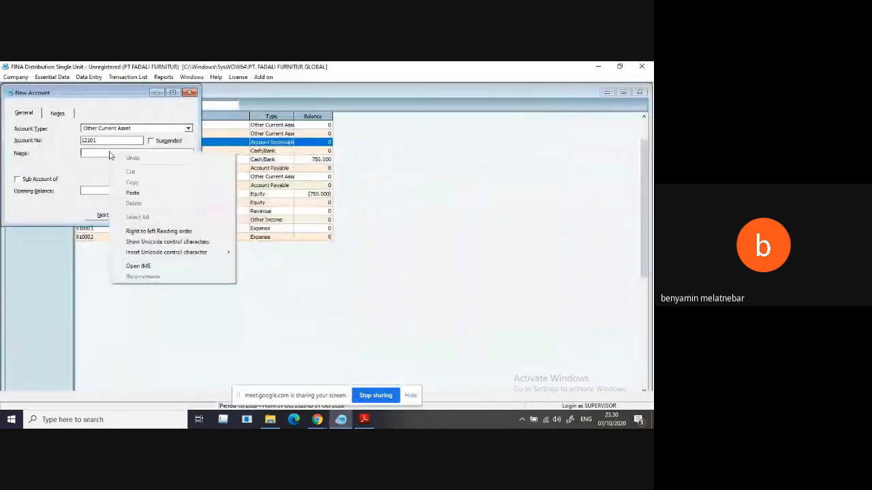
{"action": "left_click", "coordinate": [132, 193]}
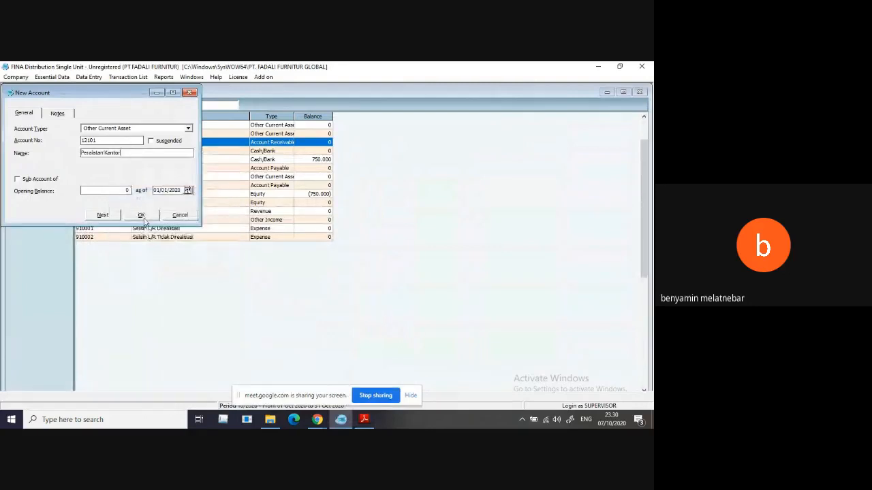
{"action": "left_click", "coordinate": [148, 216]}
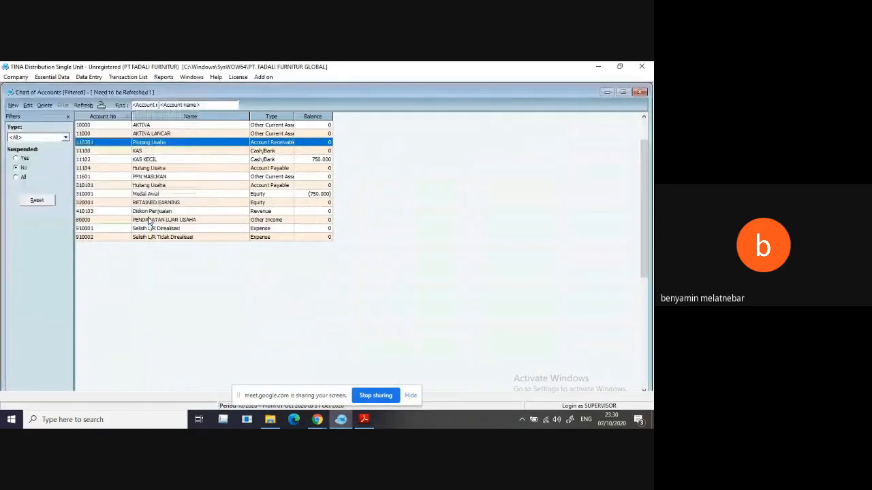
Refresh the chart of accounts, select Peralatan Kantor and widen the Type column to show the full account types.
{"action": "mouse_move", "coordinate": [269, 423]}
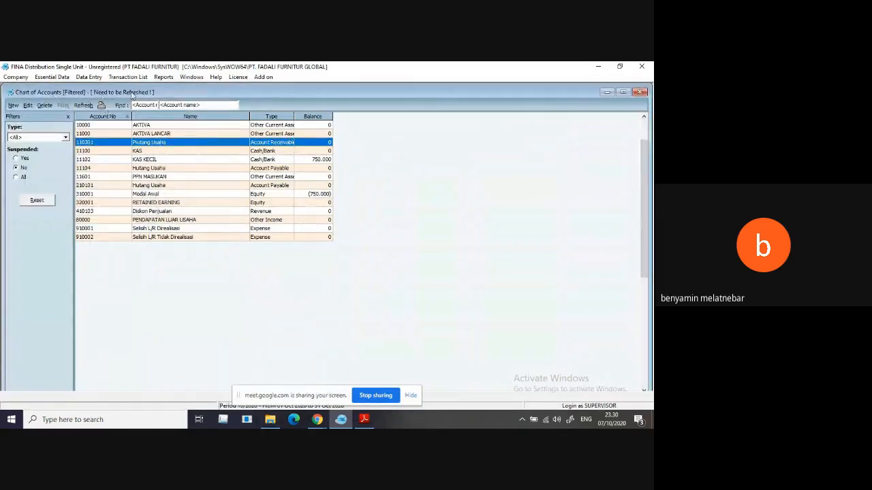
{"action": "left_click", "coordinate": [83, 105]}
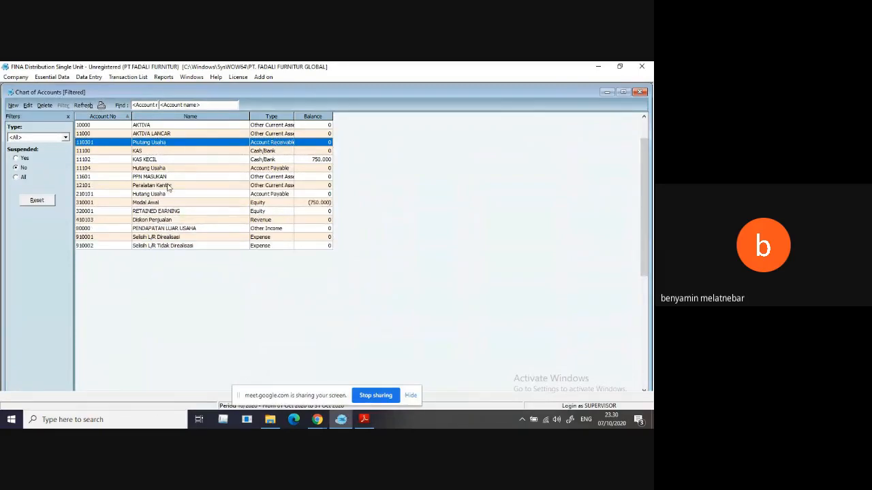
{"action": "left_click", "coordinate": [169, 186]}
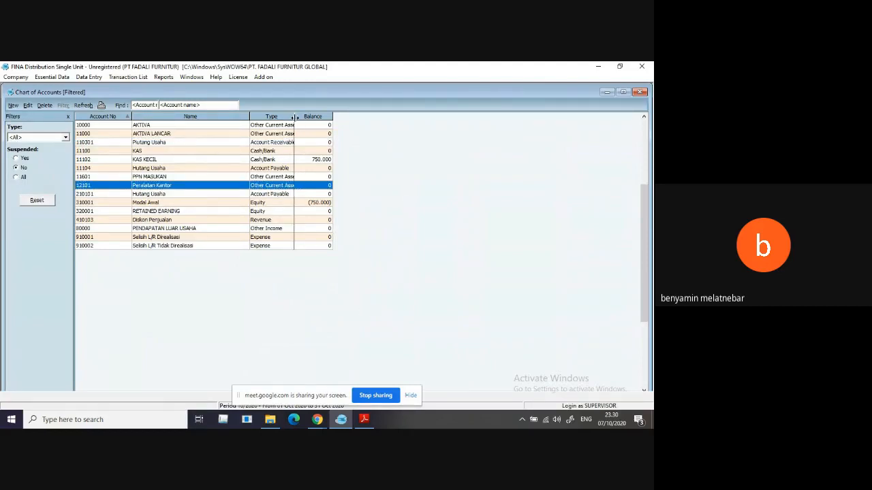
{"action": "left_click_drag", "start_coordinate": [294, 117], "coordinate": [328, 117]}
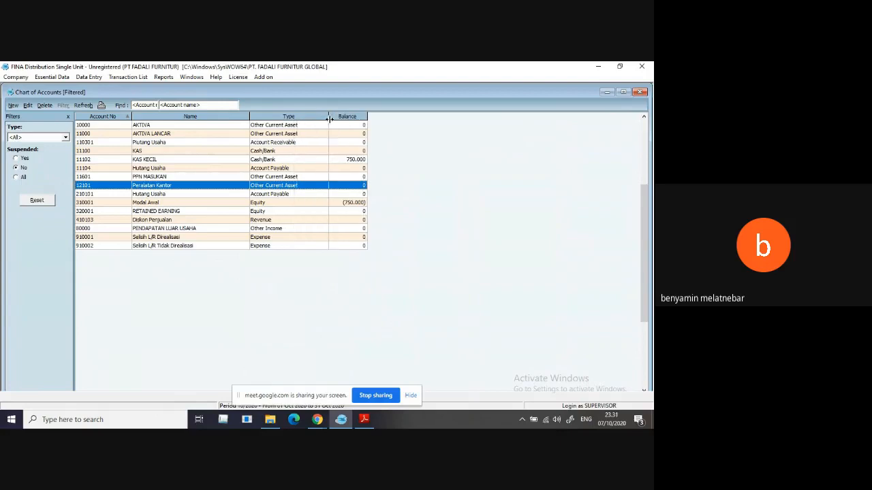
Open the Peralatan Kantor account record and highlight that account's debit amount in the Neraca Saldo in Adobe Reader.
{"action": "double_click", "coordinate": [274, 185]}
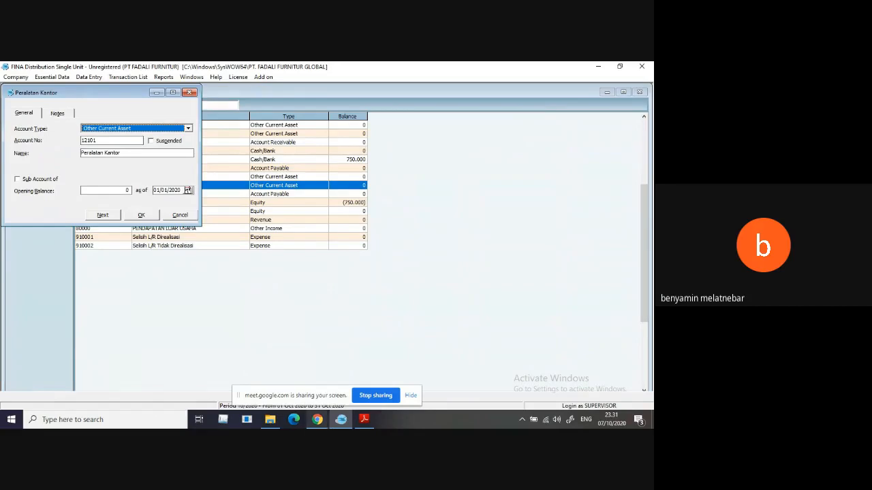
{"action": "left_click", "coordinate": [364, 420]}
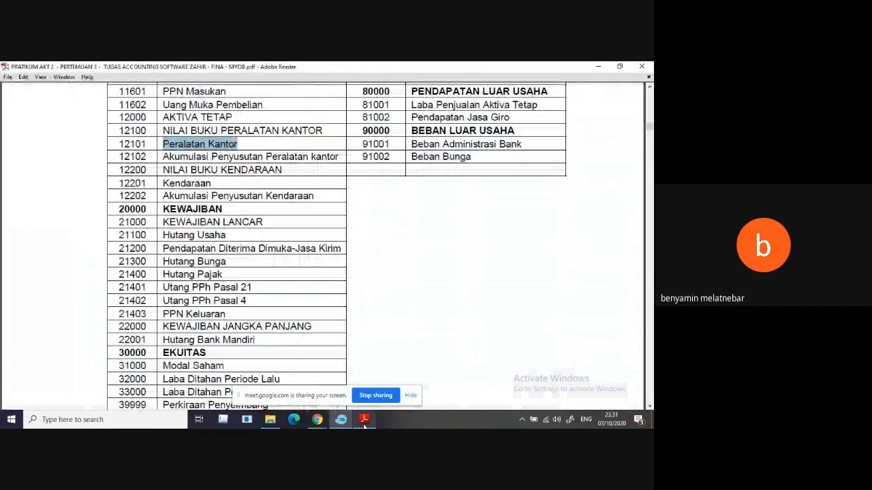
{"action": "scroll", "coordinate": [381, 288], "scroll_direction": "down", "scroll_amount": 8}
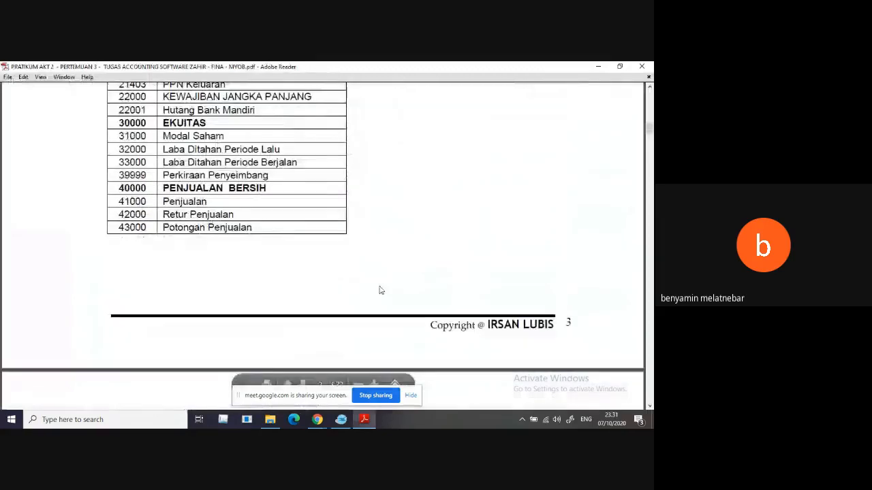
{"action": "scroll", "coordinate": [380, 289], "scroll_direction": "down", "scroll_amount": 8}
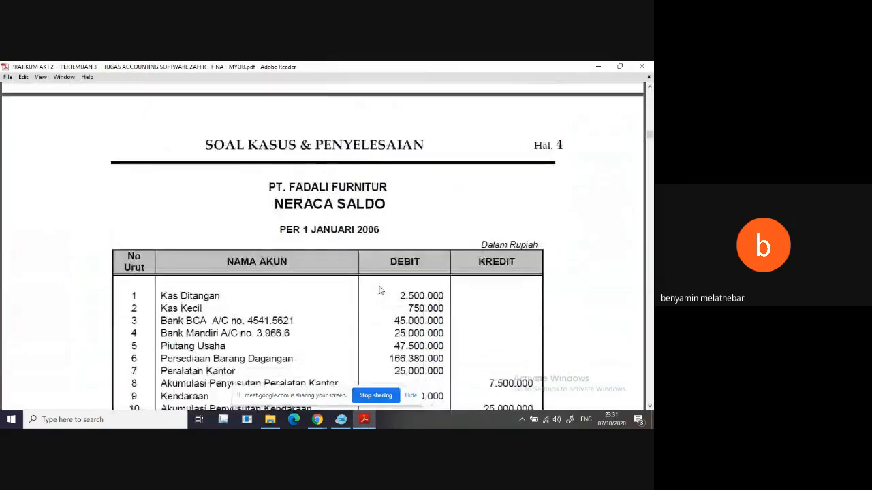
{"action": "scroll", "coordinate": [380, 290], "scroll_direction": "down", "scroll_amount": 2}
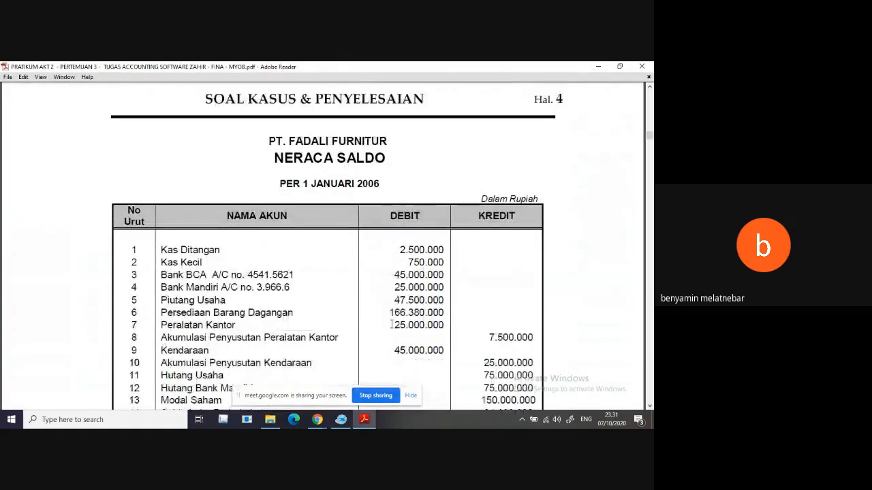
{"action": "left_click_drag", "start_coordinate": [392, 325], "coordinate": [444, 325]}
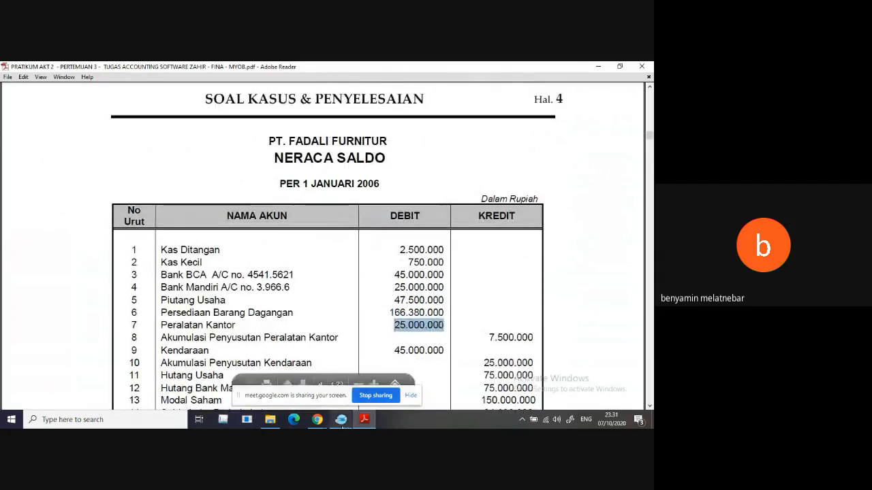
Return to FINA and set Peralatan Kantor's opening balance to 25000000.
{"action": "left_click", "coordinate": [340, 419]}
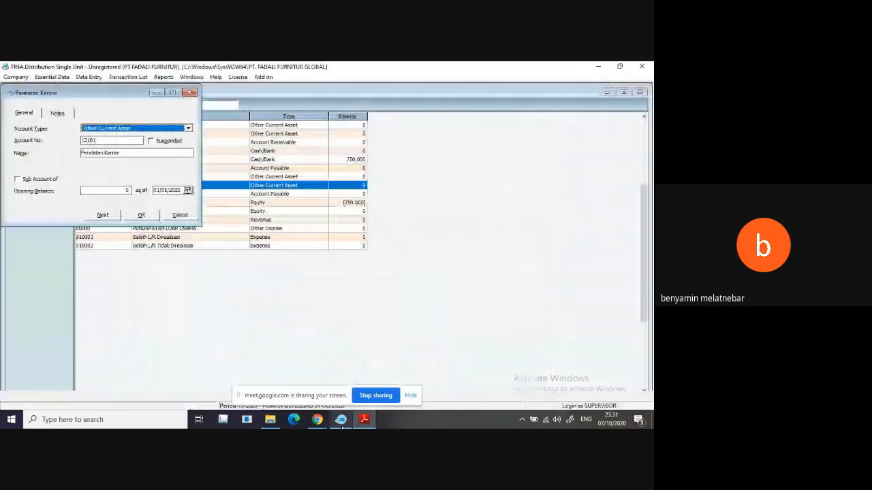
{"action": "left_click", "coordinate": [125, 191]}
{"action": "type", "text": "2"}
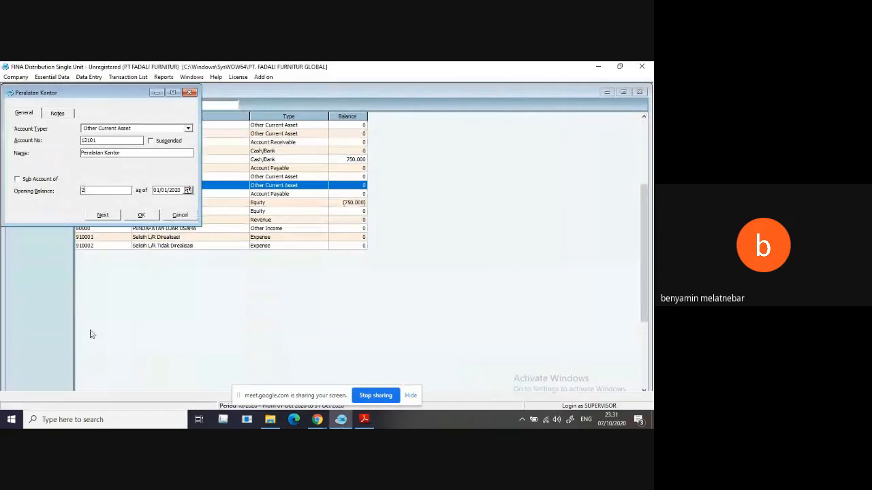
{"action": "type", "text": "5000000"}
{"action": "key", "text": "Tab"}
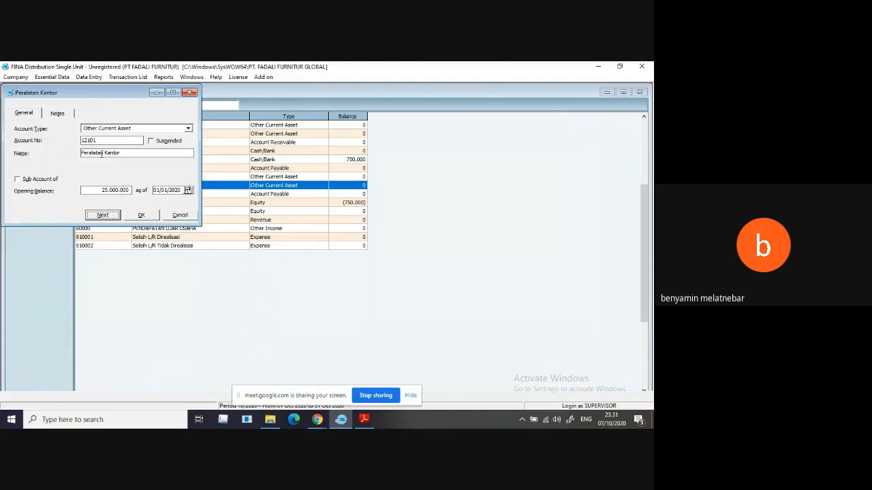
Switch to Adobe Reader and check Peralatan Kantor's place in the account number list.
{"action": "left_click", "coordinate": [359, 420]}
{"action": "scroll", "coordinate": [263, 318], "scroll_direction": "up", "scroll_amount": 2}
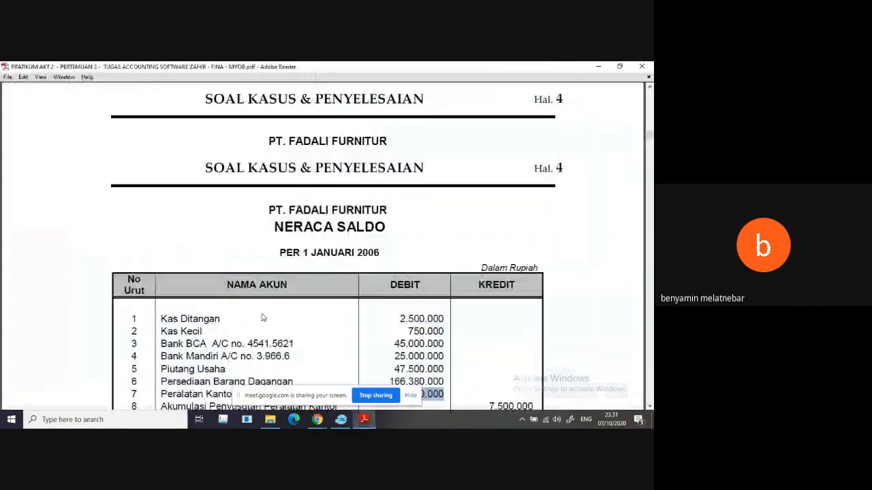
{"action": "scroll", "coordinate": [262, 318], "scroll_direction": "up", "scroll_amount": 5}
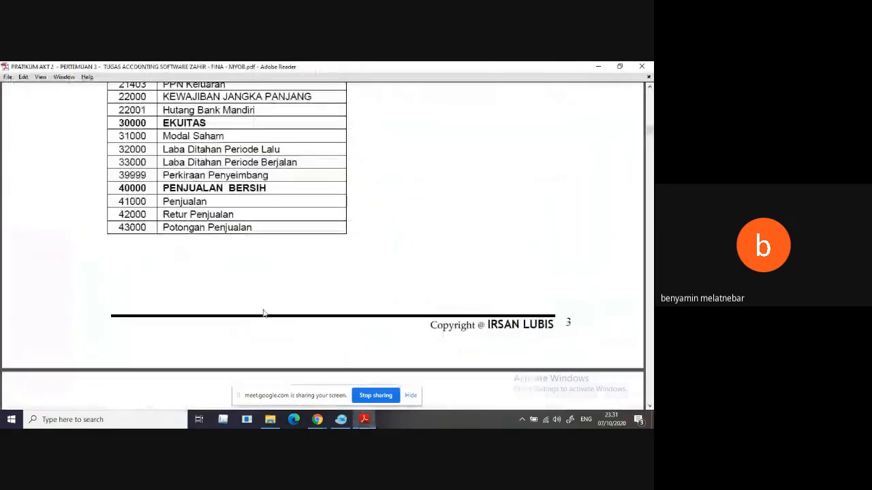
{"action": "scroll", "coordinate": [264, 314], "scroll_direction": "up", "scroll_amount": 7}
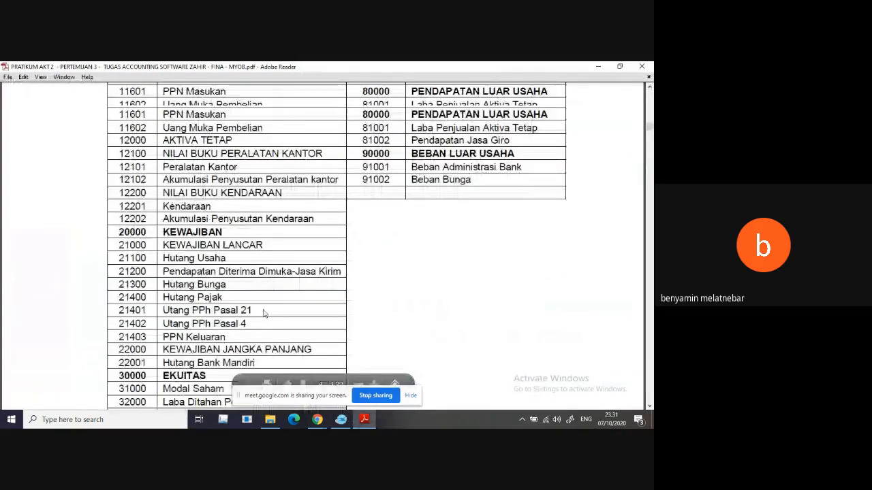
{"action": "scroll", "coordinate": [266, 310], "scroll_direction": "up", "scroll_amount": 6}
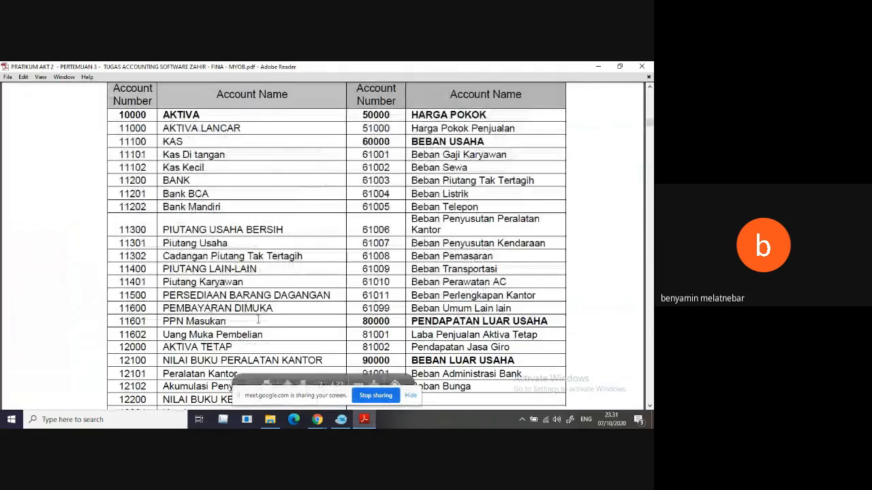
{"action": "scroll", "coordinate": [258, 319], "scroll_direction": "down", "scroll_amount": 1}
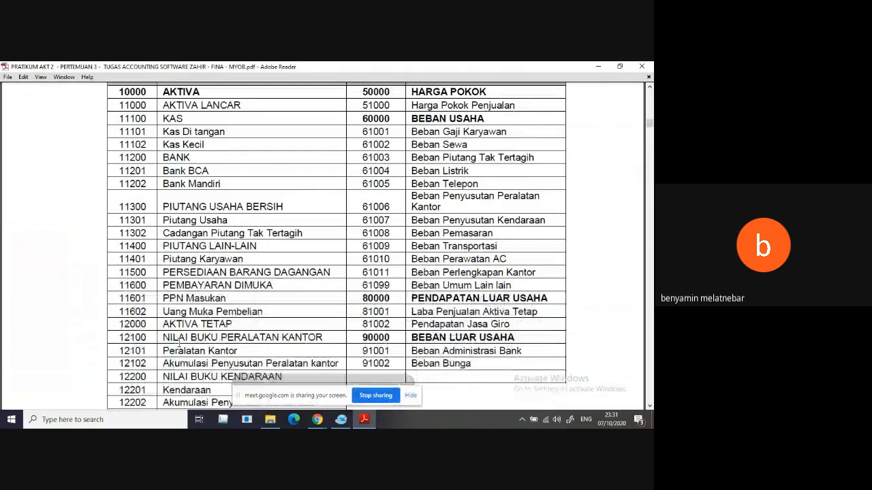
Return to FINA, save Peralatan Kantor's opening balance and refresh the chart of accounts to check the Modal Awal row.
{"action": "left_click", "coordinate": [338, 425]}
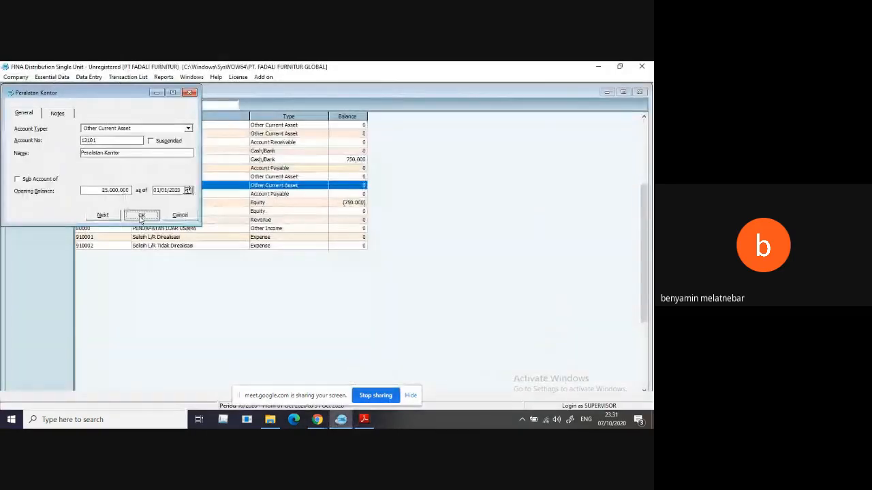
{"action": "left_click", "coordinate": [141, 216]}
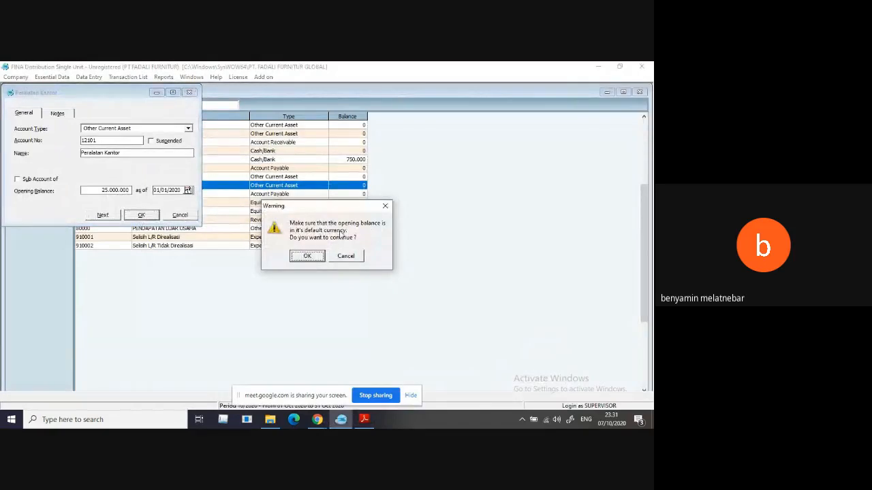
{"action": "left_click", "coordinate": [308, 256]}
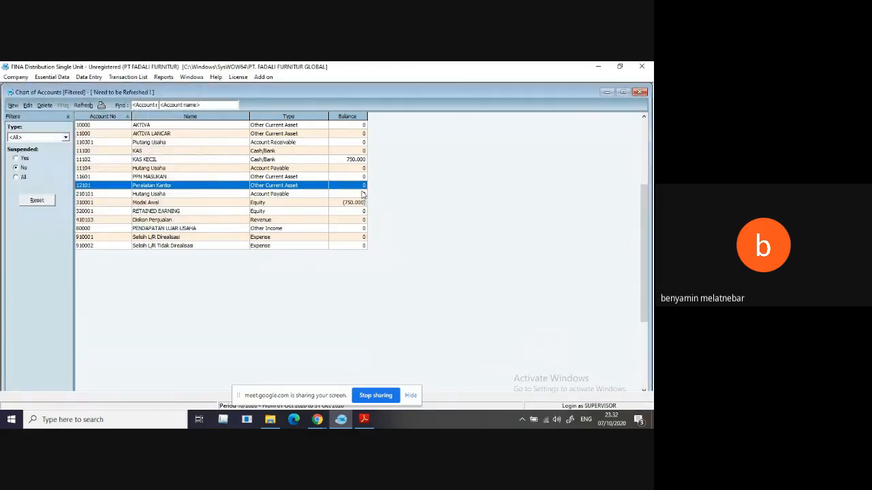
{"action": "left_click", "coordinate": [84, 105]}
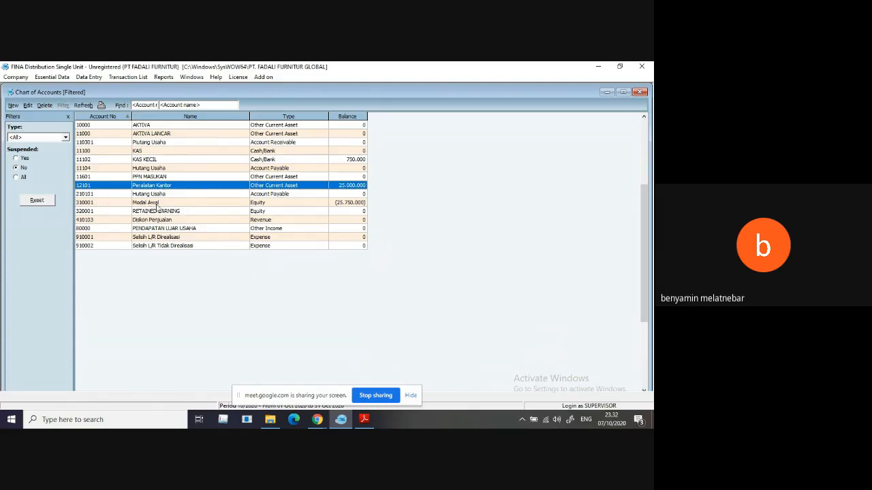
{"action": "left_click", "coordinate": [347, 204]}
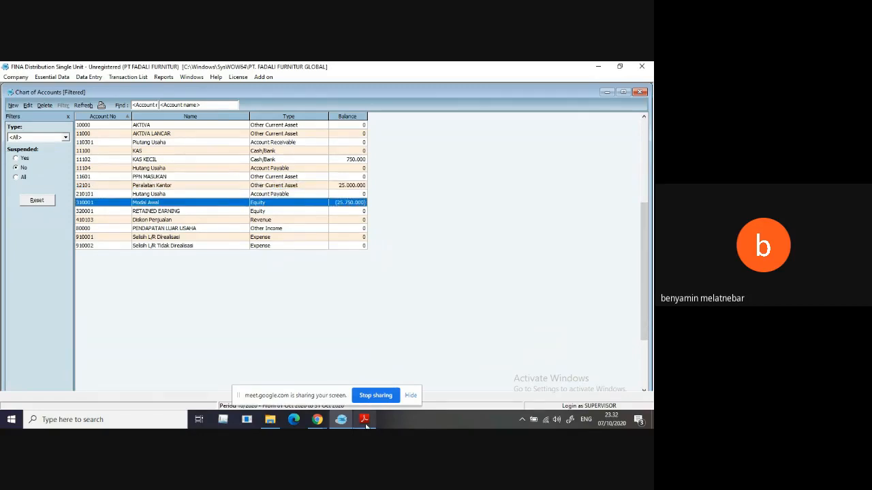
Switch to Adobe Reader and go from the account list to the full Neraca Saldo table of PT. Fadali Furnitur.
{"action": "mouse_move", "coordinate": [366, 424]}
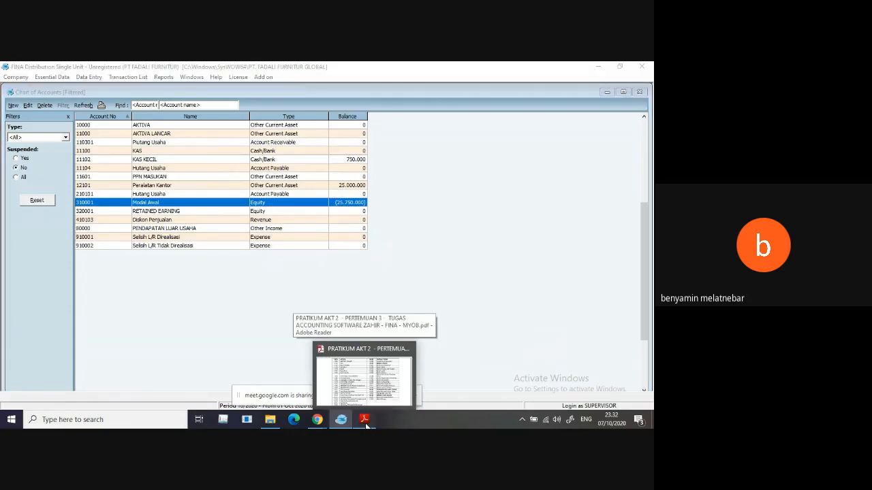
{"action": "left_click", "coordinate": [365, 421]}
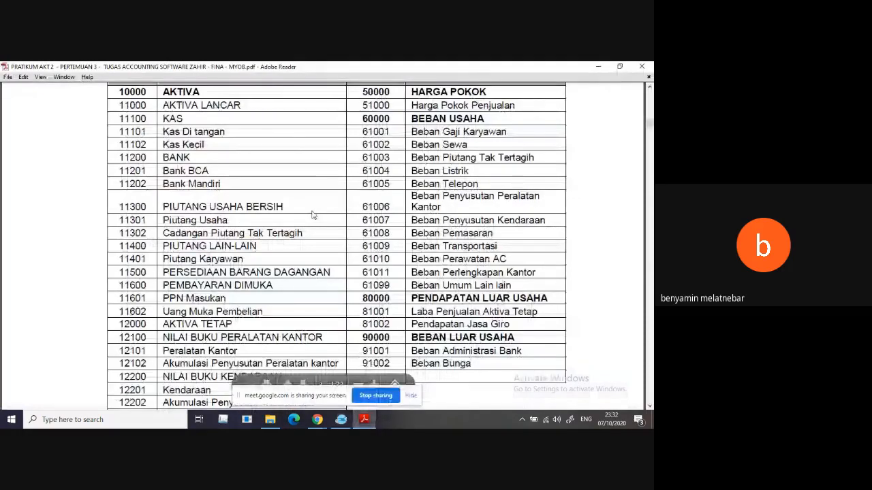
{"action": "scroll", "coordinate": [313, 216], "scroll_direction": "down", "scroll_amount": 1}
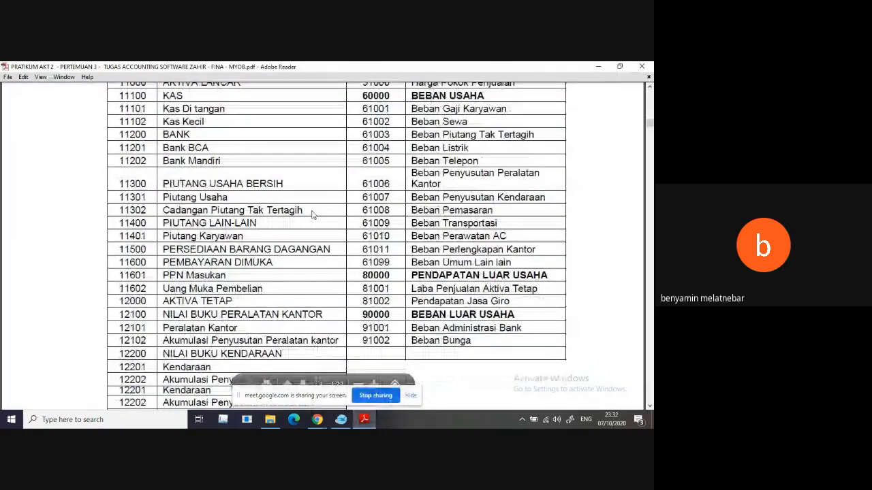
{"action": "scroll", "coordinate": [313, 215], "scroll_direction": "down", "scroll_amount": 15}
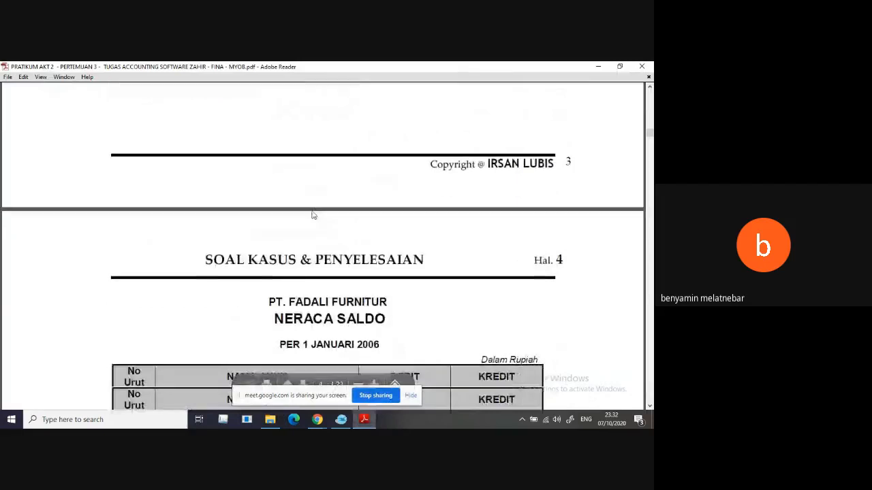
{"action": "scroll", "coordinate": [312, 215], "scroll_direction": "down", "scroll_amount": 2}
{"action": "scroll", "coordinate": [313, 215], "scroll_direction": "down", "scroll_amount": 1}
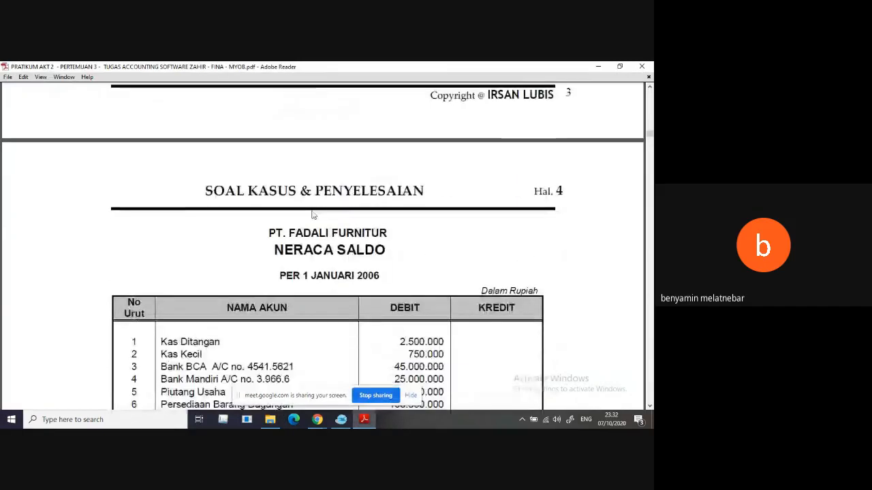
{"action": "scroll", "coordinate": [313, 215], "scroll_direction": "down", "scroll_amount": 2}
{"action": "scroll", "coordinate": [312, 210], "scroll_direction": "down", "scroll_amount": 2}
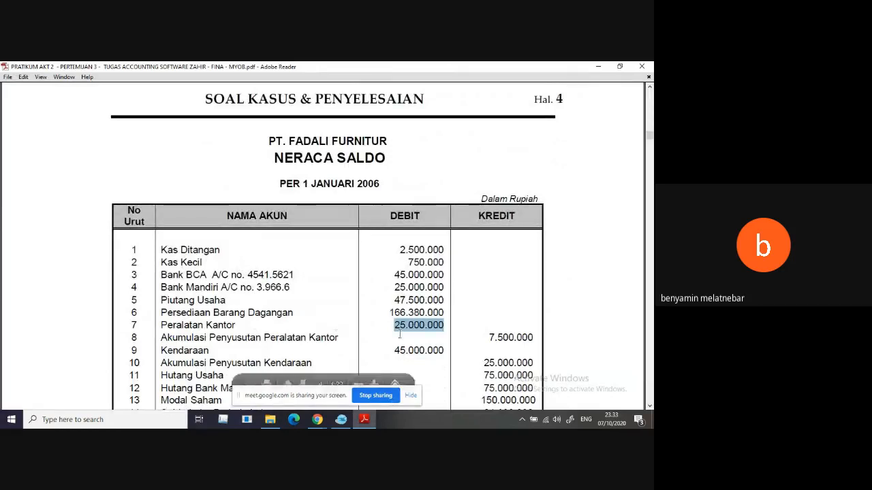
{"action": "scroll", "coordinate": [400, 334], "scroll_direction": "down", "scroll_amount": 1}
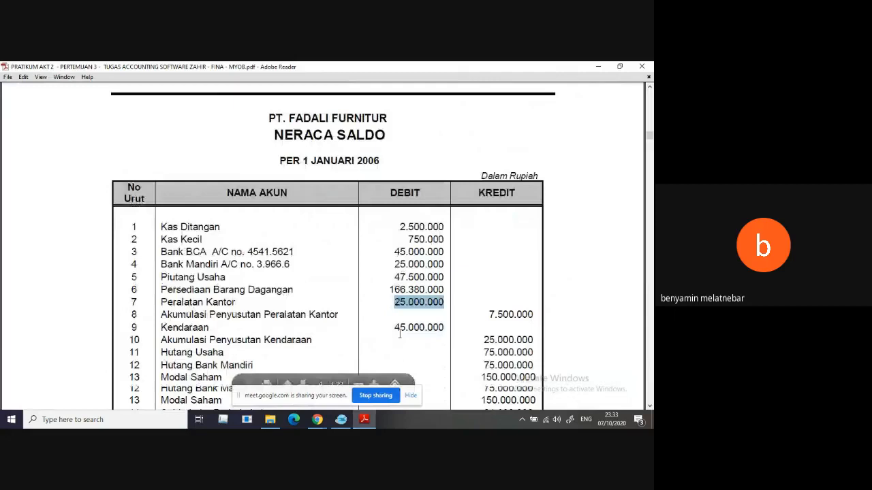
{"action": "scroll", "coordinate": [400, 333], "scroll_direction": "down", "scroll_amount": 3}
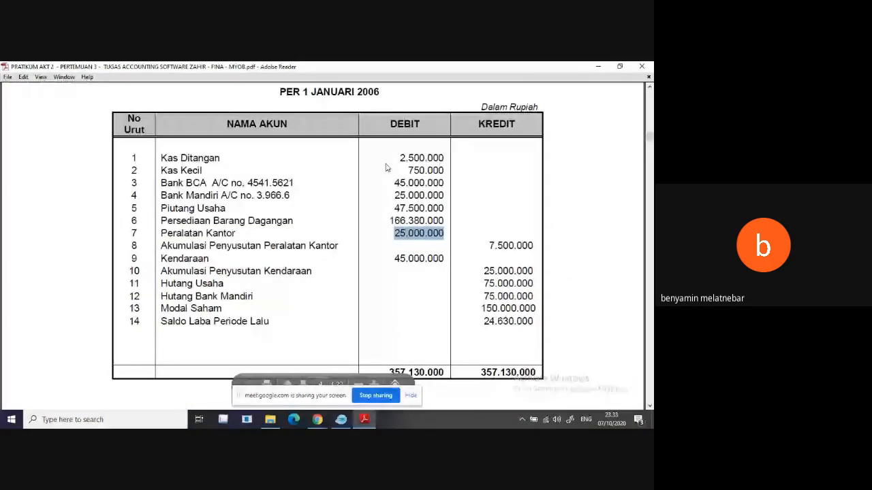
Highlight Kas Ditangan, the Saldo Laba Periode Lalu row and Persediaan Barang Dagangan's debit amount in the Neraca Saldo.
{"action": "left_click", "coordinate": [386, 167]}
{"action": "left_click_drag", "start_coordinate": [161, 157], "coordinate": [195, 158]}
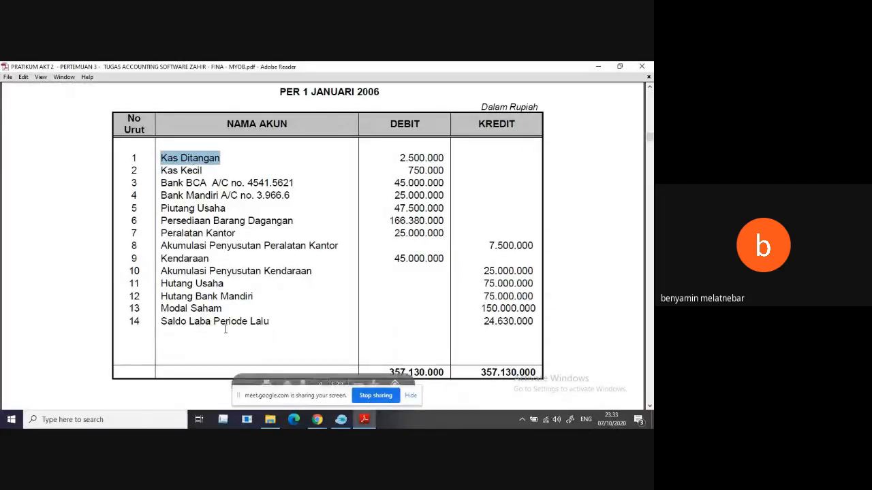
{"action": "left_click_drag", "start_coordinate": [284, 332], "coordinate": [519, 321]}
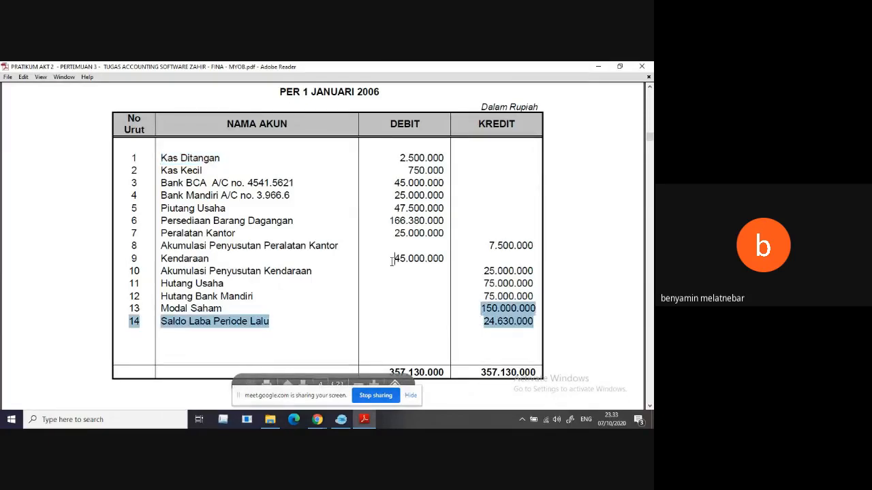
{"action": "left_click", "coordinate": [392, 221]}
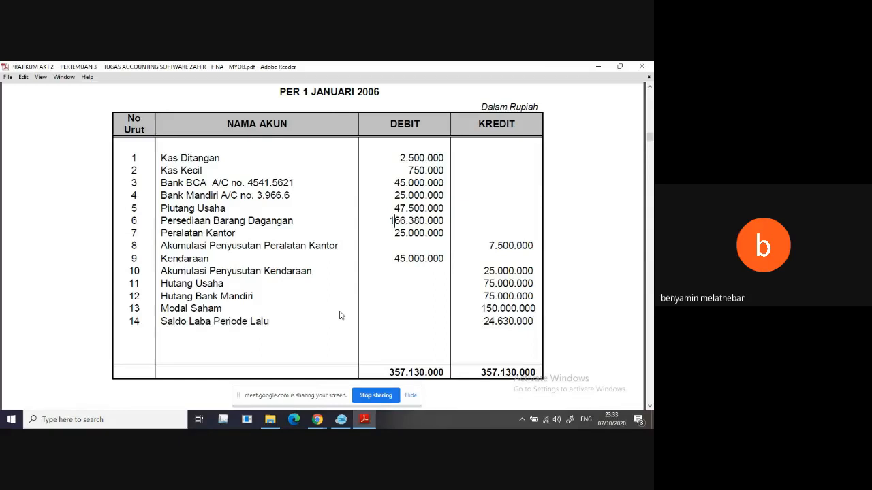
{"action": "scroll", "coordinate": [340, 315], "scroll_direction": "down", "scroll_amount": 1}
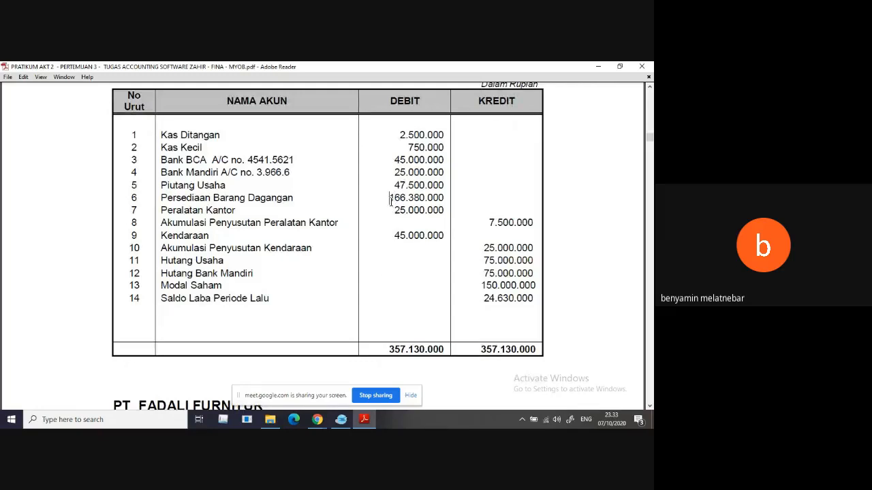
{"action": "left_click_drag", "start_coordinate": [391, 200], "coordinate": [444, 199]}
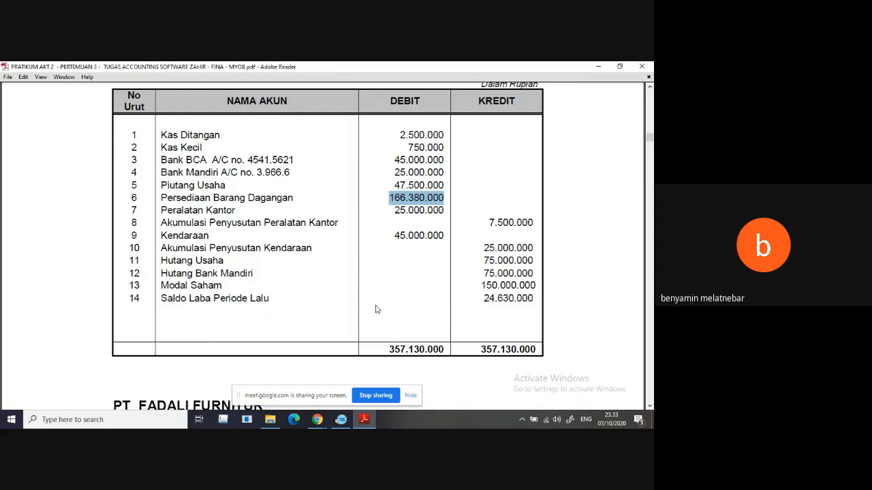
{"action": "scroll", "coordinate": [376, 309], "scroll_direction": "down", "scroll_amount": 1}
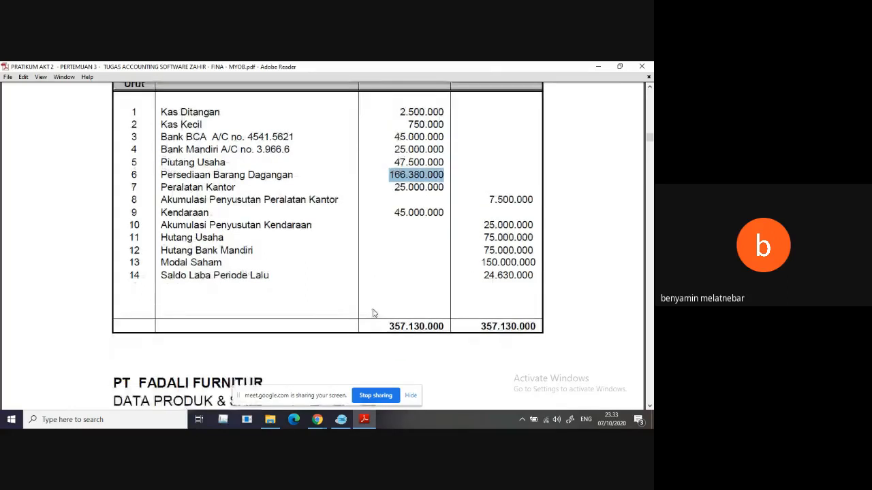
{"action": "scroll", "coordinate": [373, 313], "scroll_direction": "down", "scroll_amount": 1}
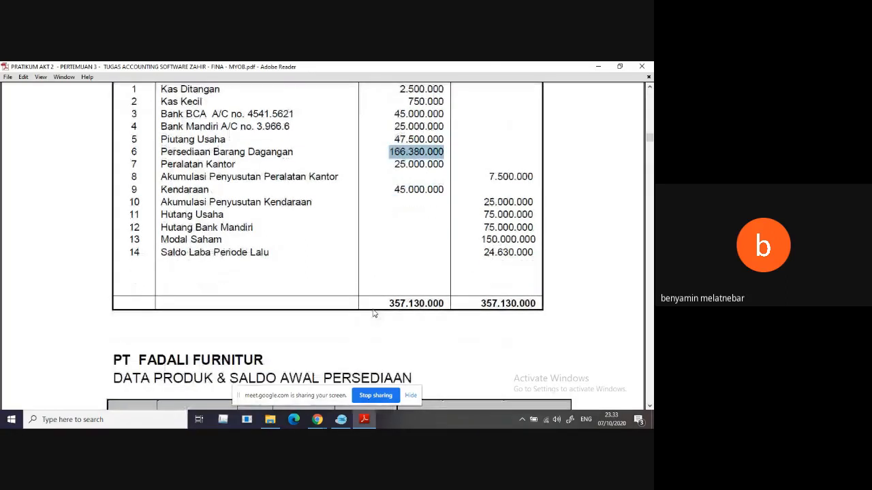
{"action": "scroll", "coordinate": [373, 313], "scroll_direction": "up", "scroll_amount": 1}
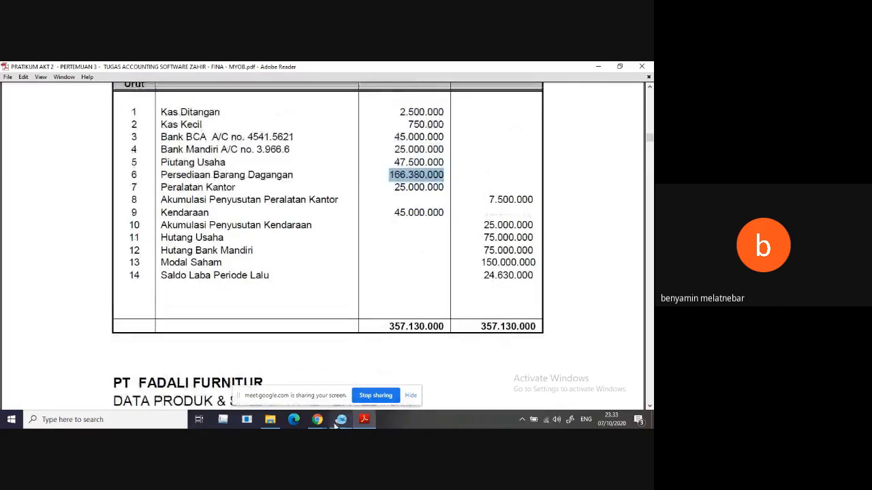
{"action": "mouse_move", "coordinate": [318, 419]}
{"action": "left_click", "coordinate": [308, 392]}
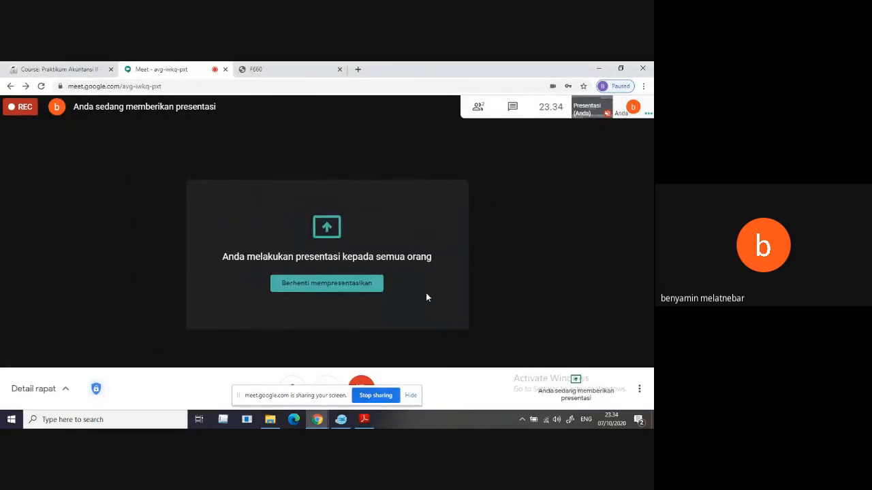
{"action": "left_click", "coordinate": [364, 419]}
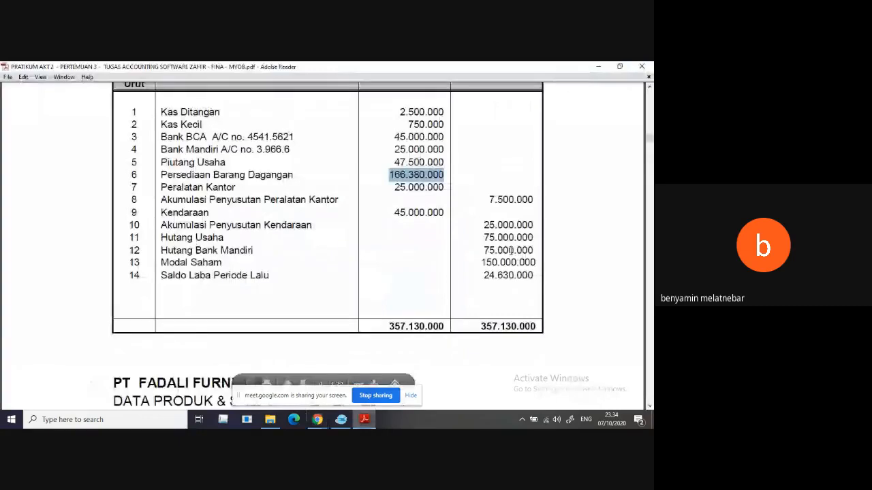
Examine the Data Produk & Saldo Awal Persediaan table against the Neraca Saldo and return to FINA's chart of accounts.
{"action": "scroll", "coordinate": [510, 251], "scroll_direction": "down", "scroll_amount": 1}
{"action": "scroll", "coordinate": [507, 254], "scroll_direction": "down", "scroll_amount": 3}
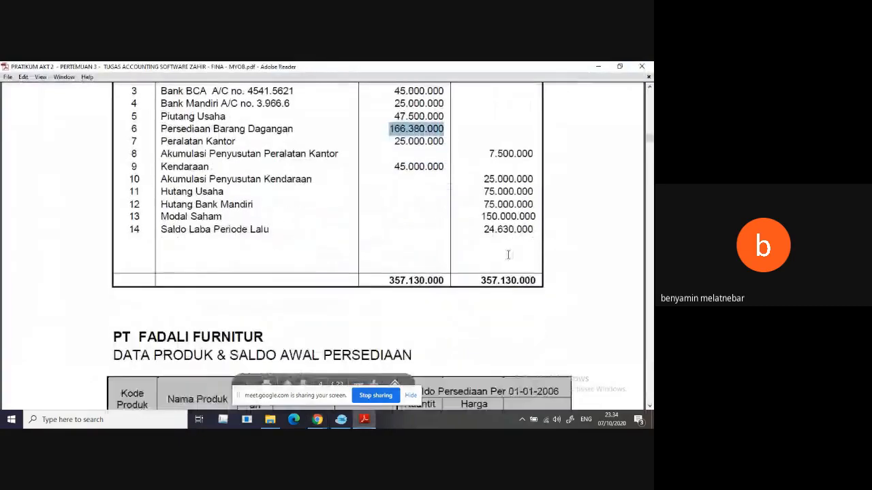
{"action": "scroll", "coordinate": [508, 254], "scroll_direction": "down", "scroll_amount": 7}
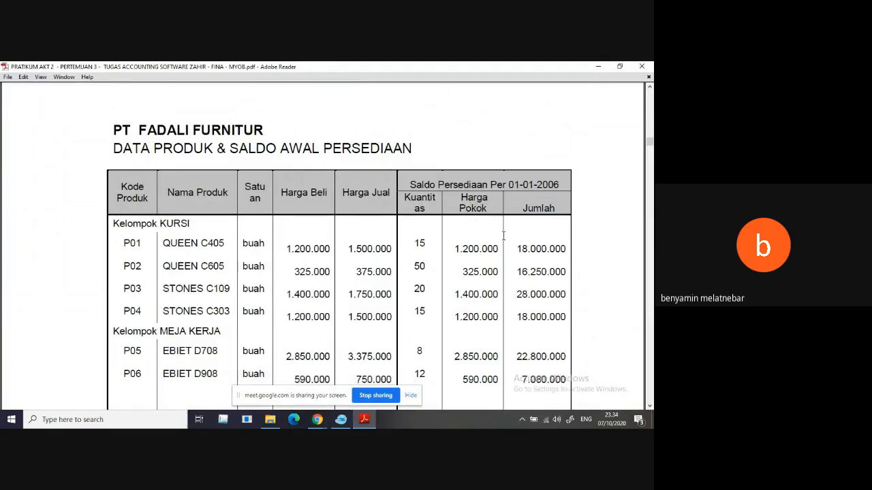
{"action": "scroll", "coordinate": [503, 236], "scroll_direction": "up", "scroll_amount": 1}
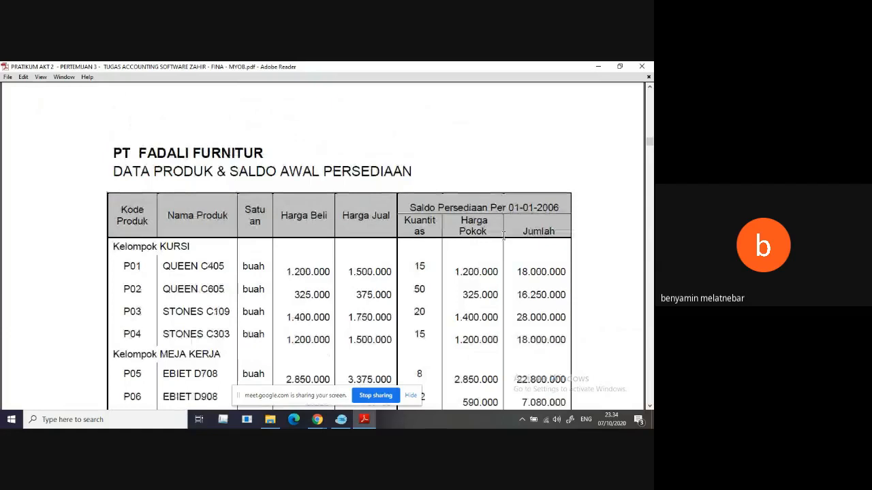
{"action": "scroll", "coordinate": [504, 236], "scroll_direction": "up", "scroll_amount": 8}
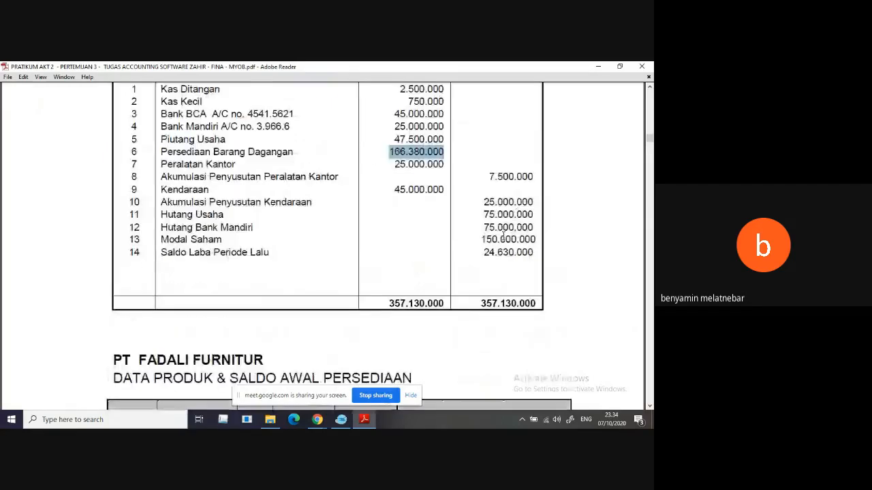
{"action": "scroll", "coordinate": [503, 236], "scroll_direction": "up", "scroll_amount": 4}
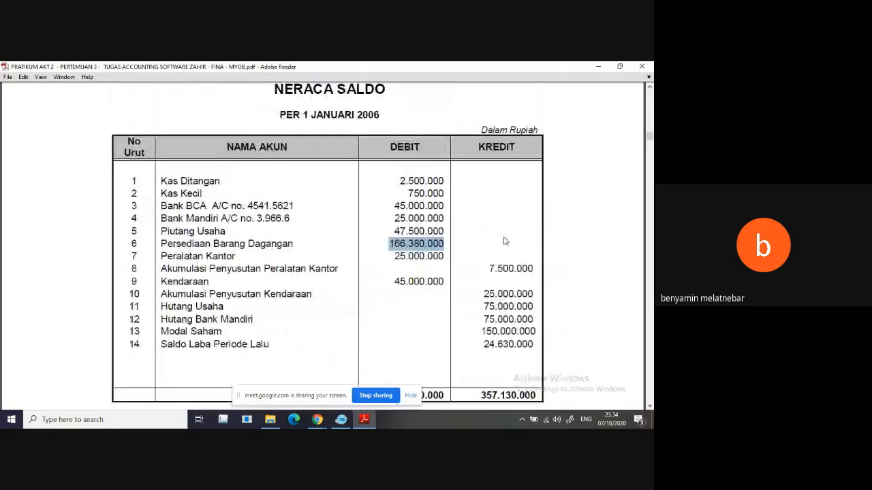
{"action": "mouse_move", "coordinate": [323, 426]}
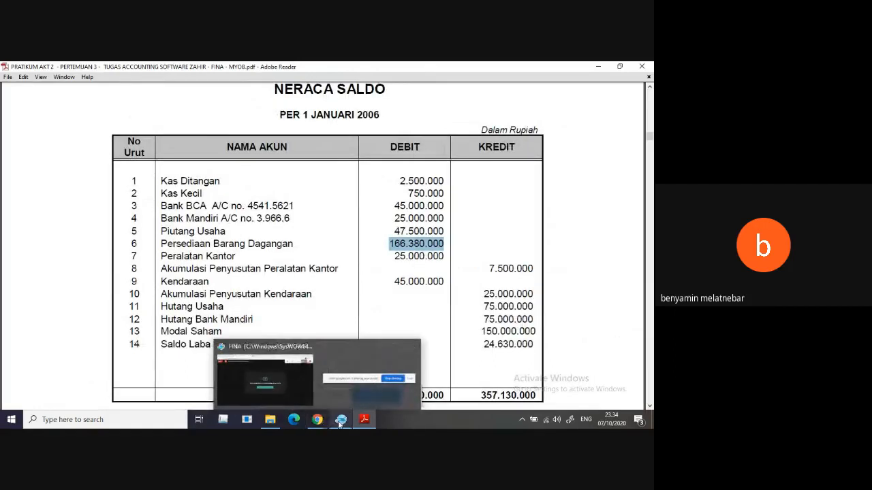
{"action": "left_click", "coordinate": [340, 424]}
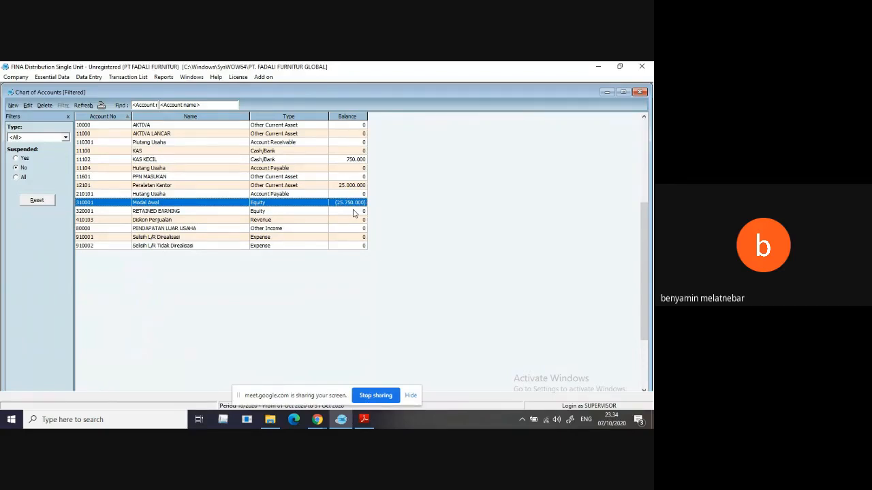
Check the KAS KECIL and Peralatan Kantor balances against Modal Awal in the chart of accounts.
{"action": "left_click", "coordinate": [354, 161]}
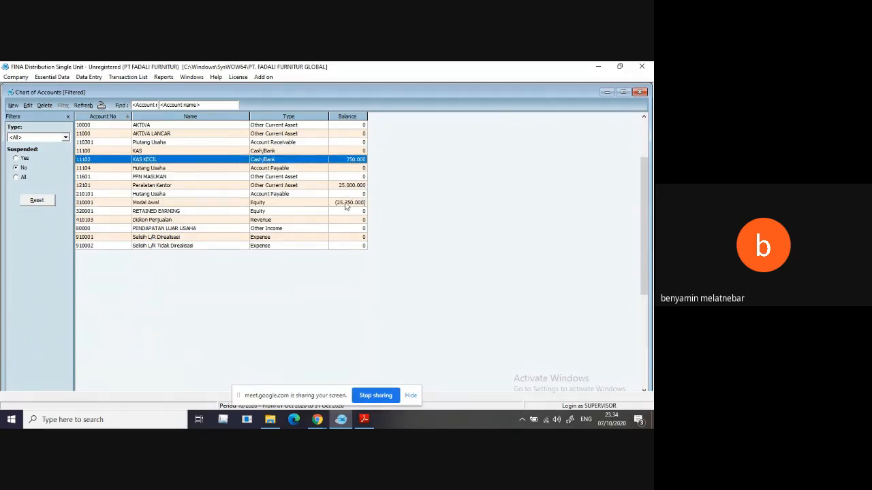
{"action": "left_click", "coordinate": [346, 204]}
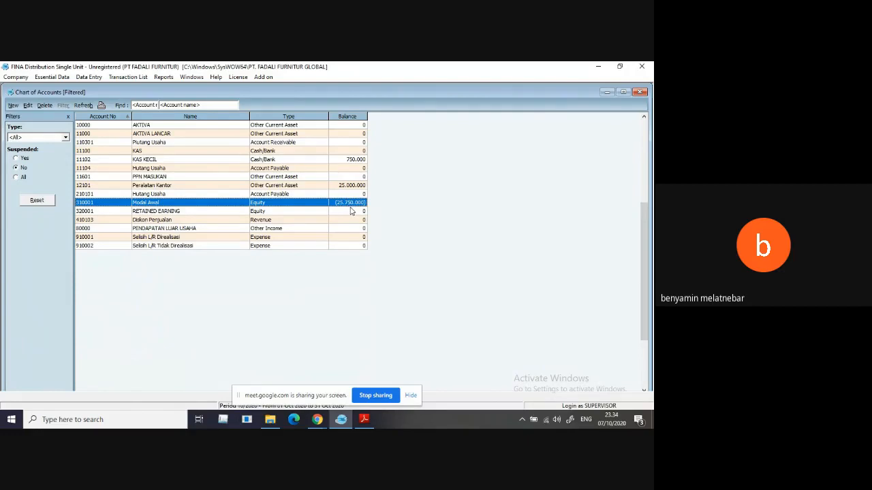
{"action": "left_click", "coordinate": [342, 188]}
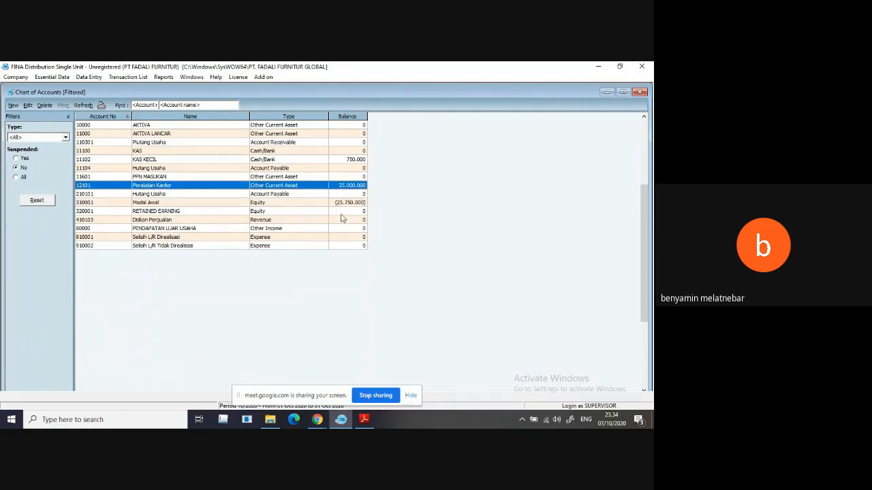
{"action": "left_click", "coordinate": [345, 203]}
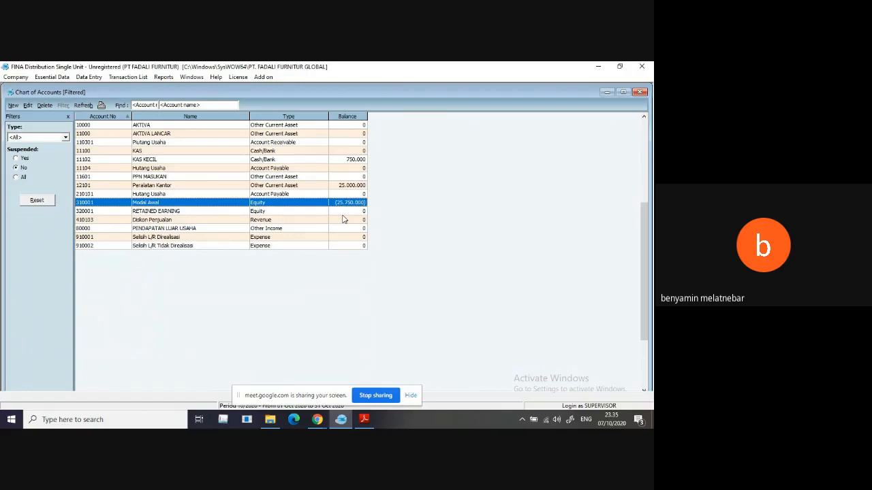
Switch to Adobe Reader to review the Neraca Saldo accounts of PT. Fadali Furnitur, and return to FINA's chart of accounts.
{"action": "mouse_move", "coordinate": [316, 423]}
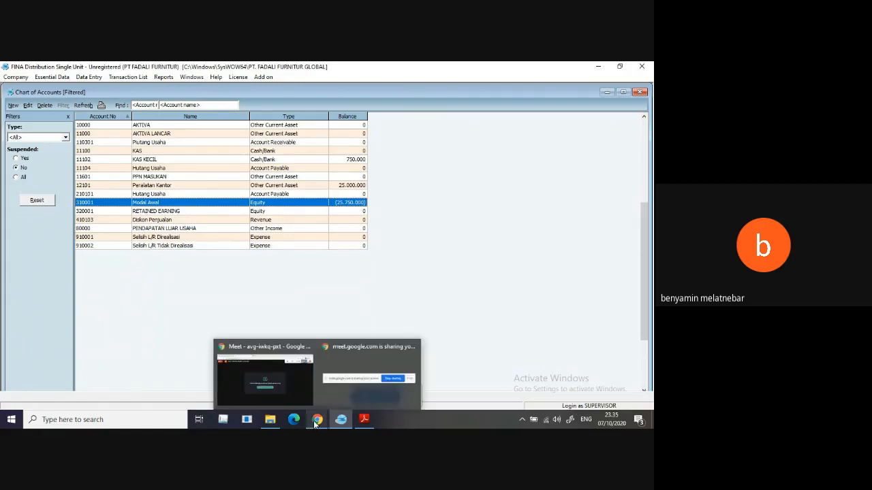
{"action": "left_click", "coordinate": [365, 419]}
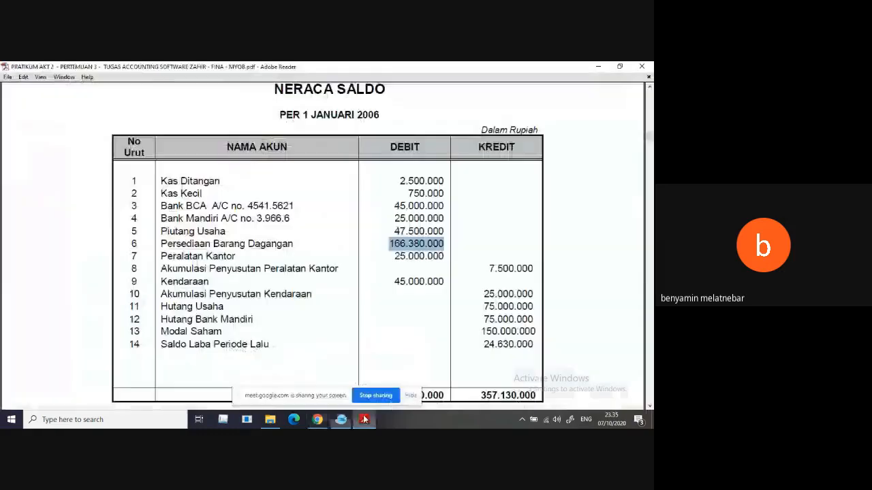
{"action": "scroll", "coordinate": [281, 209], "scroll_direction": "up", "scroll_amount": 1}
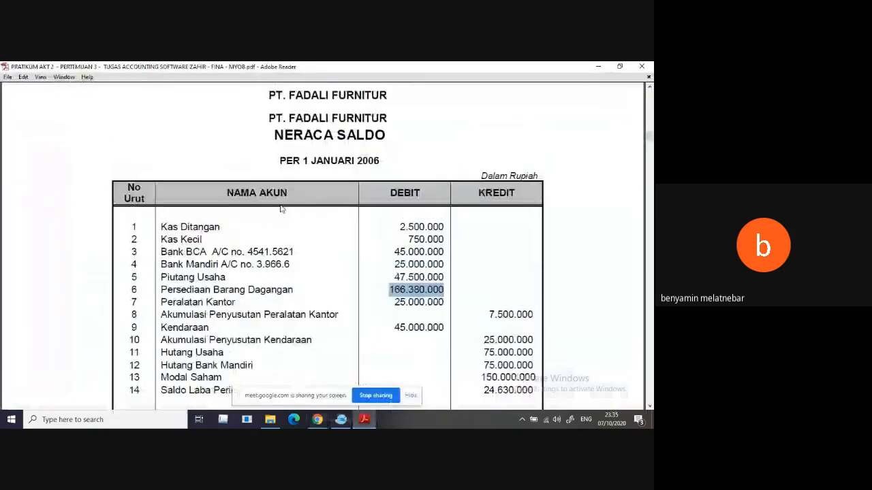
{"action": "scroll", "coordinate": [282, 208], "scroll_direction": "down", "scroll_amount": 1}
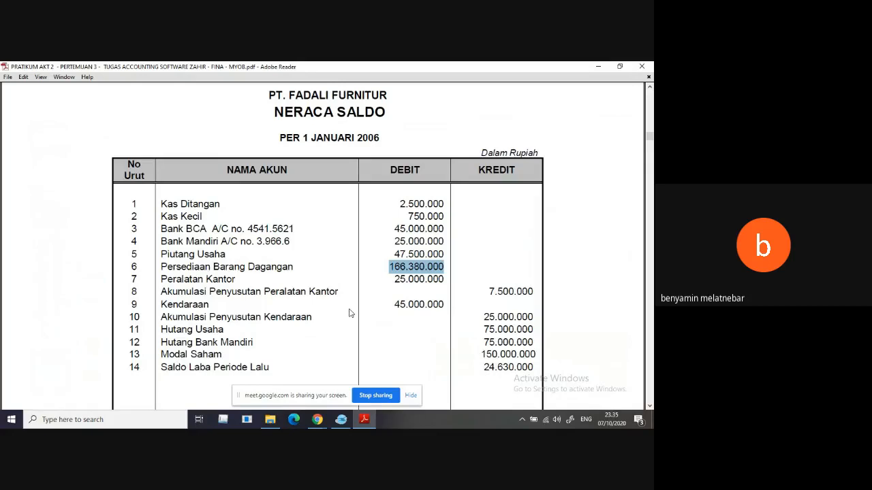
{"action": "left_click", "coordinate": [341, 419]}
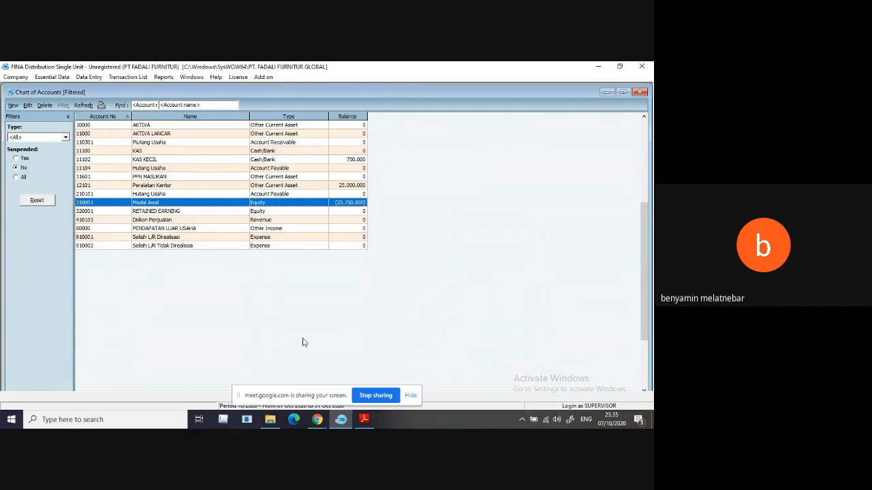
Switch back to Adobe Reader and examine the Neraca Saldo down to its debit and credit totals row.
{"action": "left_click", "coordinate": [362, 425]}
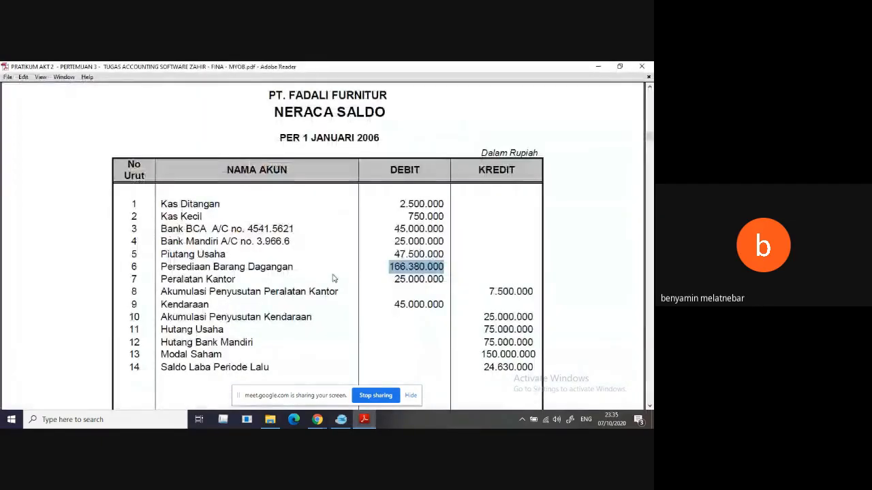
{"action": "scroll", "coordinate": [333, 275], "scroll_direction": "down", "scroll_amount": 1}
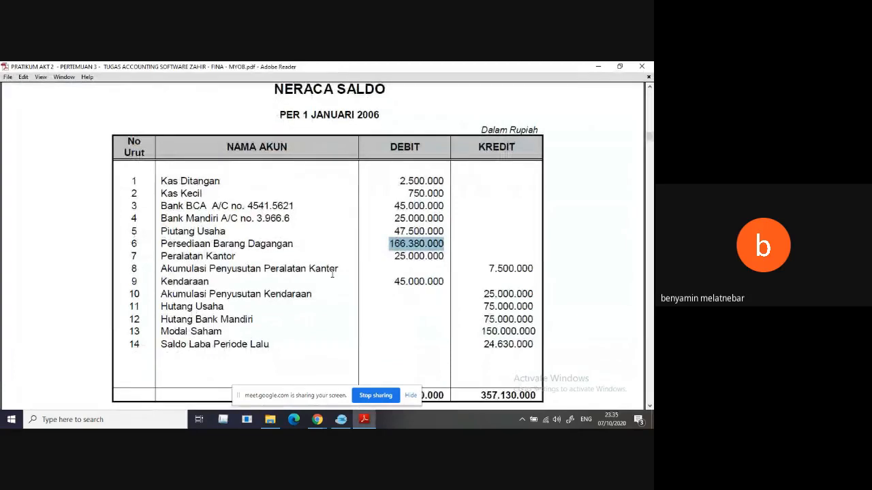
{"action": "scroll", "coordinate": [333, 273], "scroll_direction": "down", "scroll_amount": 1}
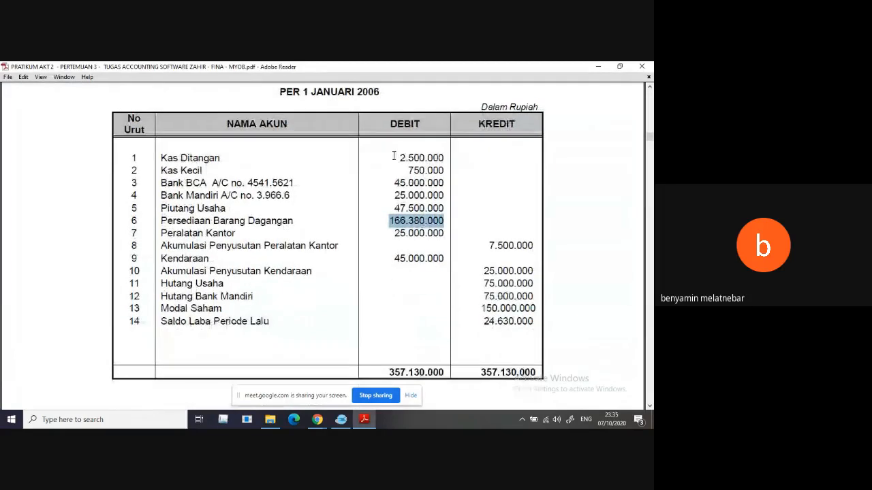